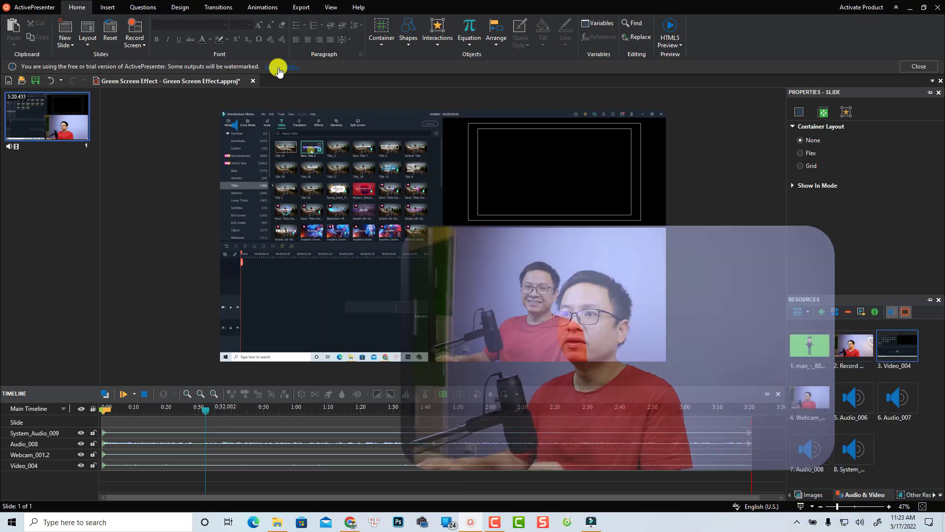
Open the ActivePresenter edition comparison page and examine which features the Free, Standard and Pro editions include
click(278, 67)
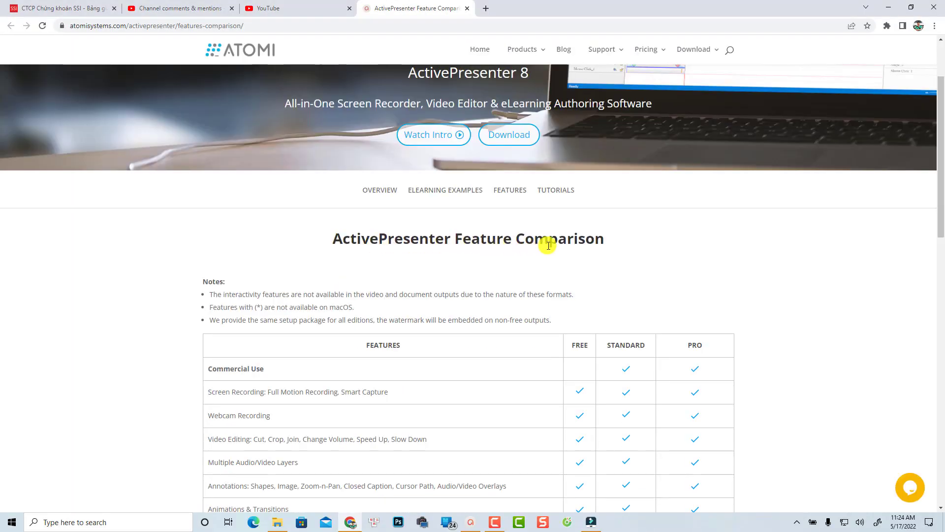
scroll(345, 334, down, 2)
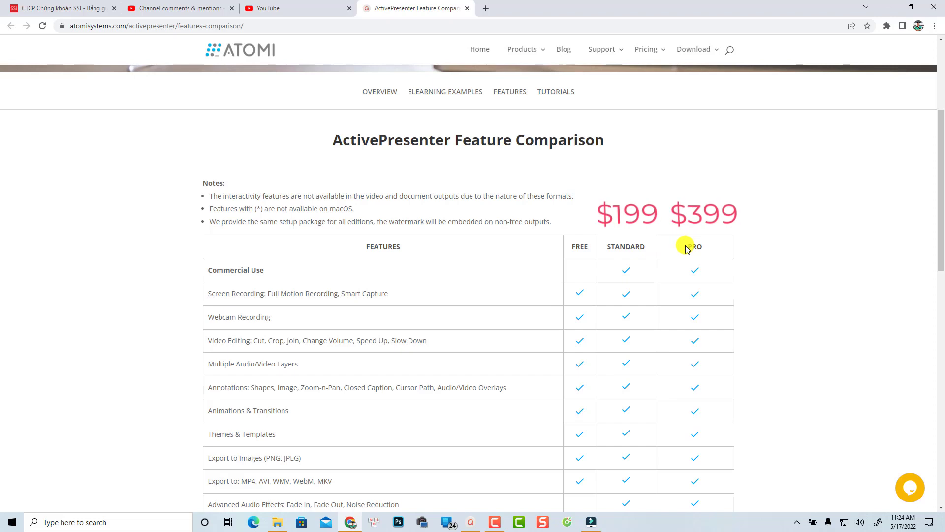
scroll(572, 266, down, 1)
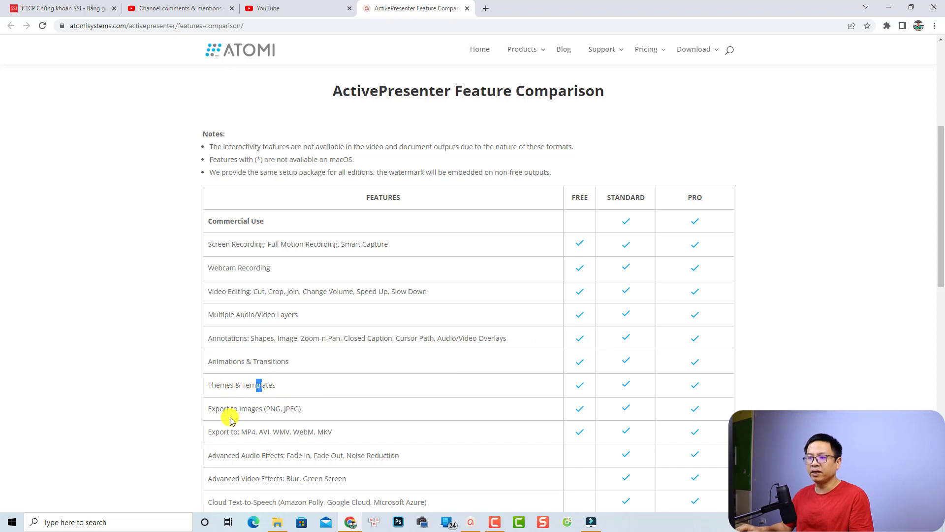
drag(212, 409, 277, 409)
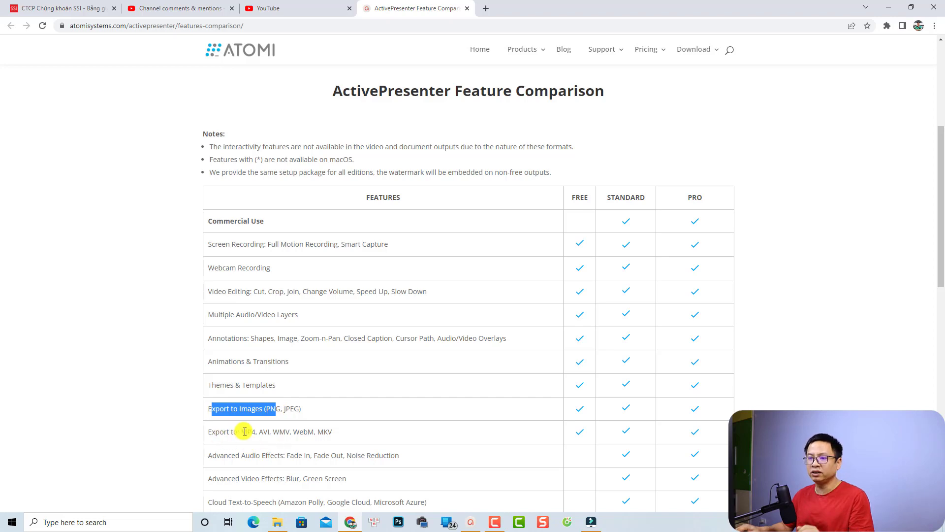
drag(273, 432, 346, 431)
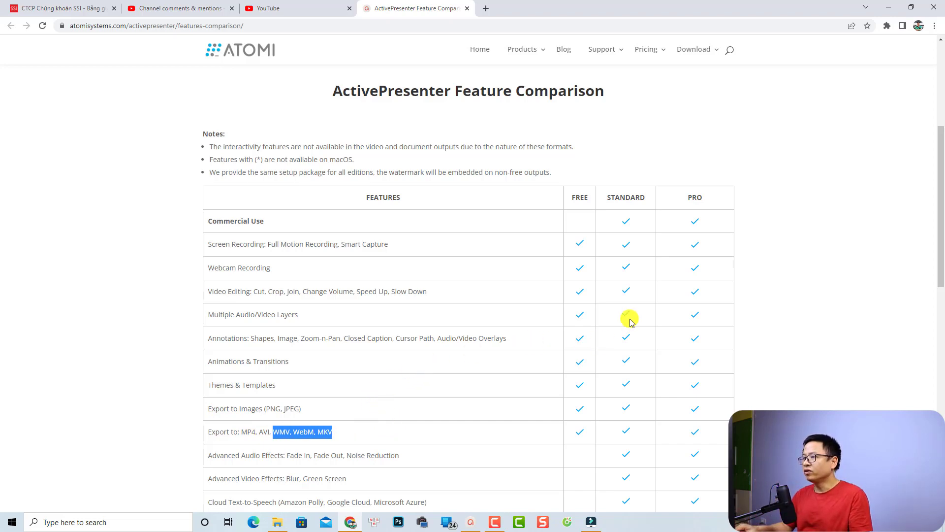
scroll(619, 368, down, 2)
scroll(619, 368, down, 1)
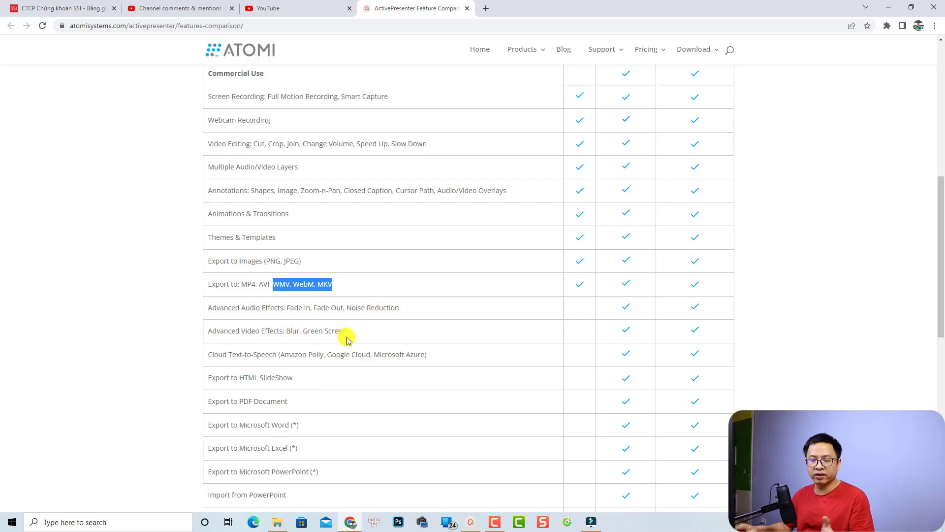
scroll(347, 342, down, 7)
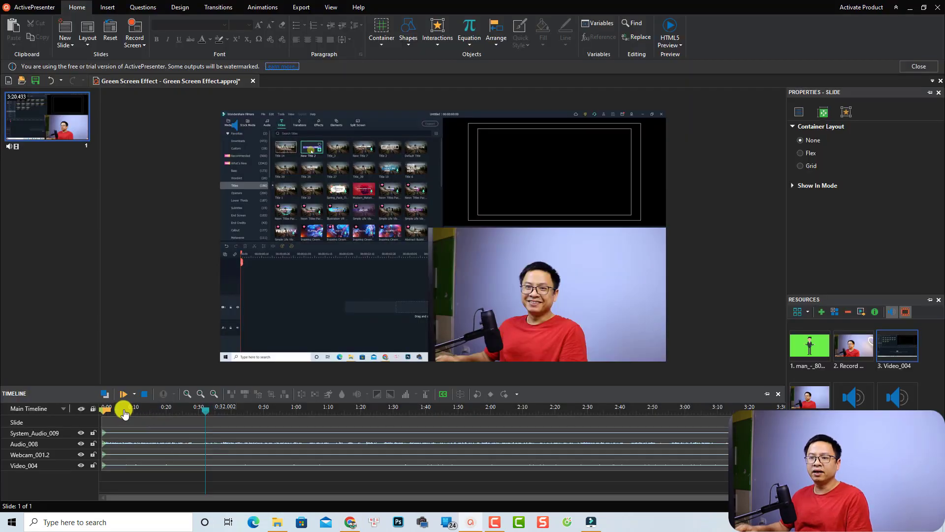
Return to the Green Screen Effect project and play the recording from the start to review its cursor highlight
click(125, 408)
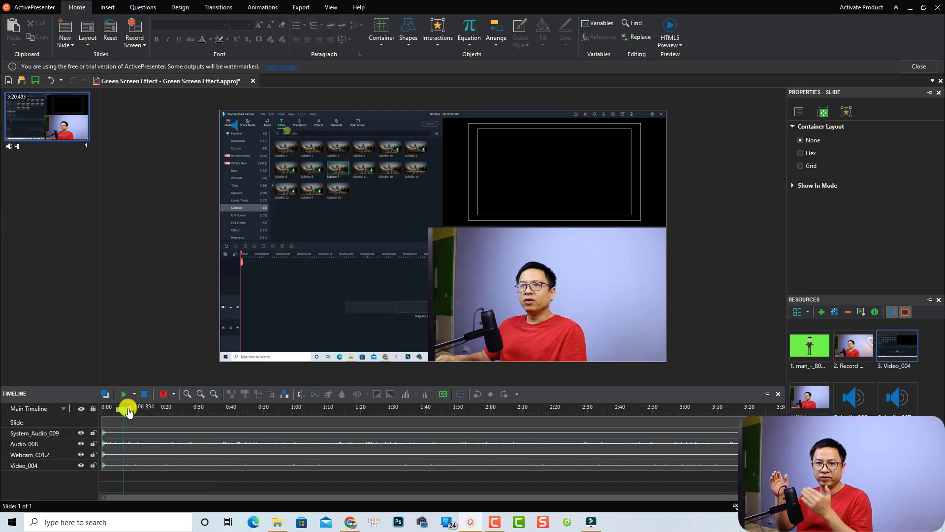
click(108, 479)
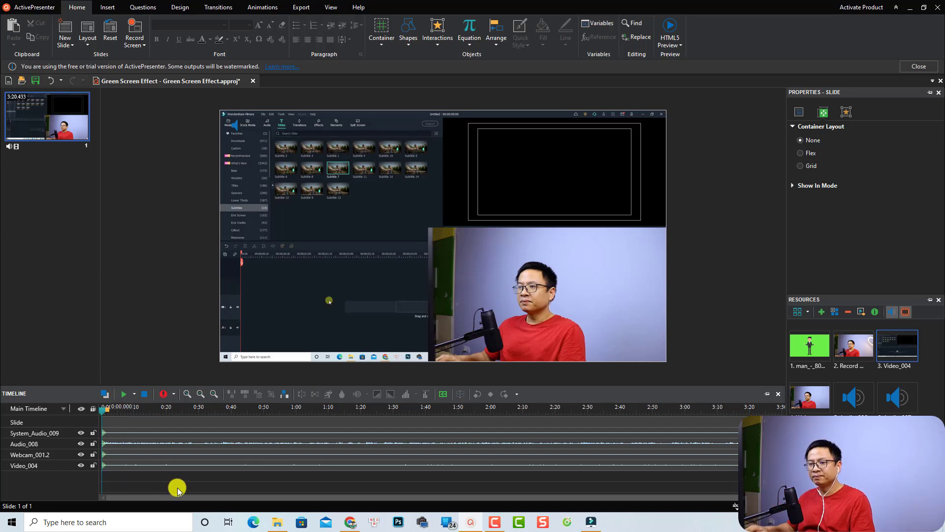
key(space)
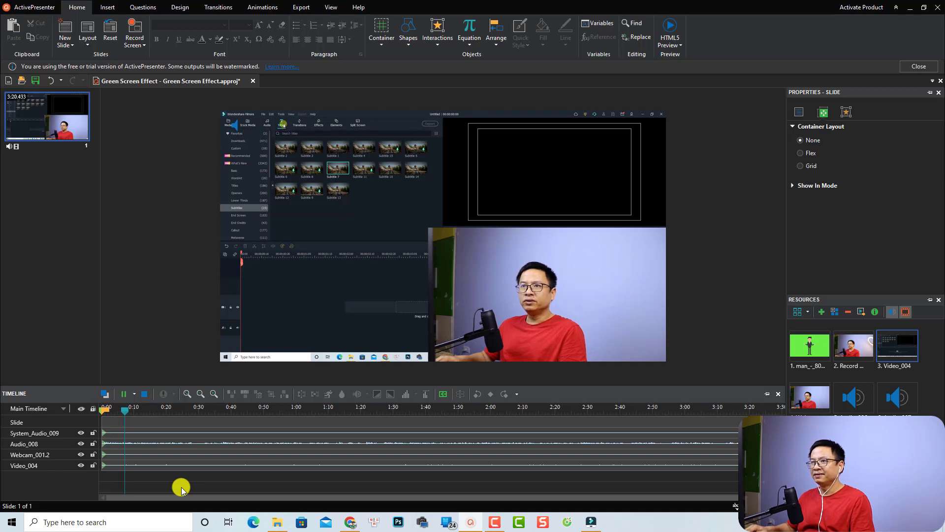
key(space)
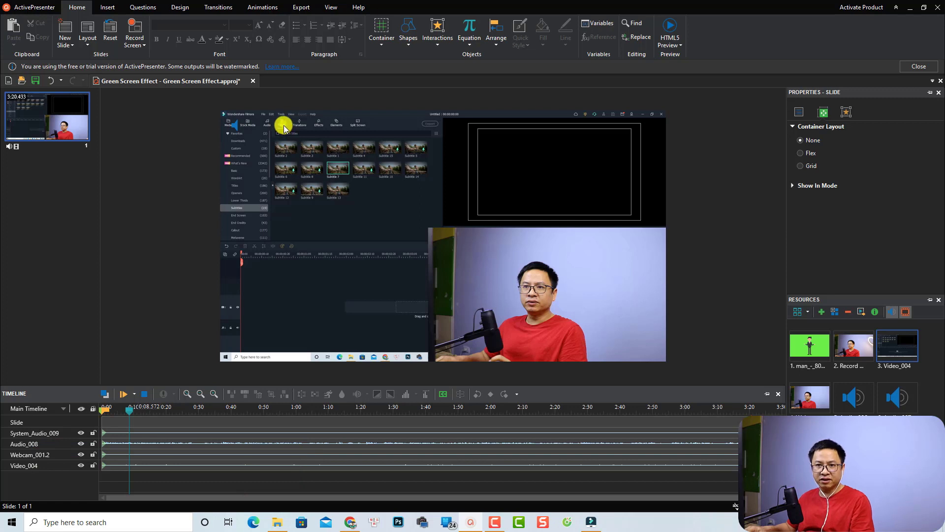
Set the cursor highlight opacity of the screen recording clip Video_004 to 161
click(158, 468)
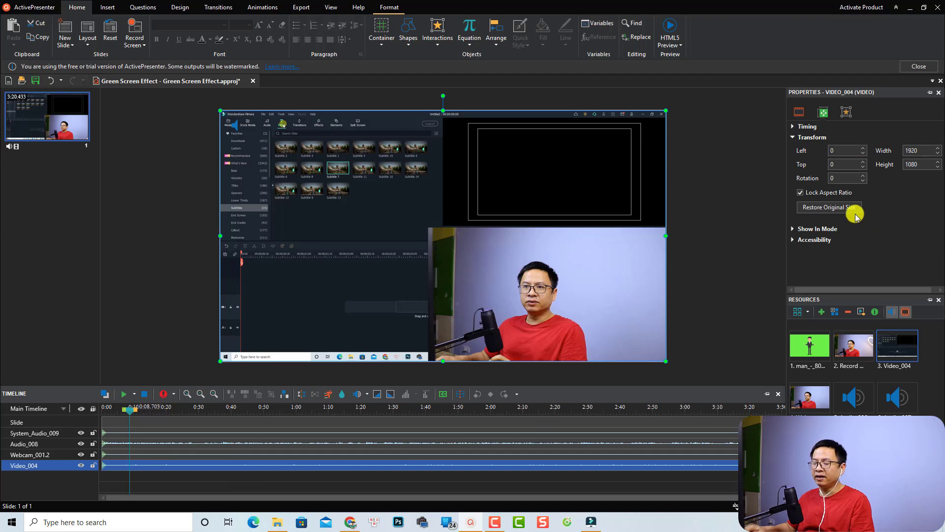
click(939, 299)
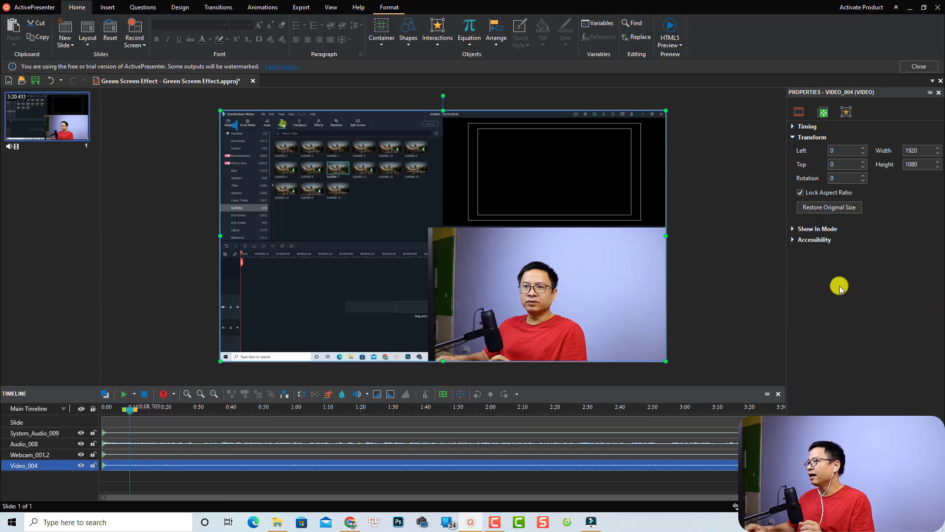
click(803, 114)
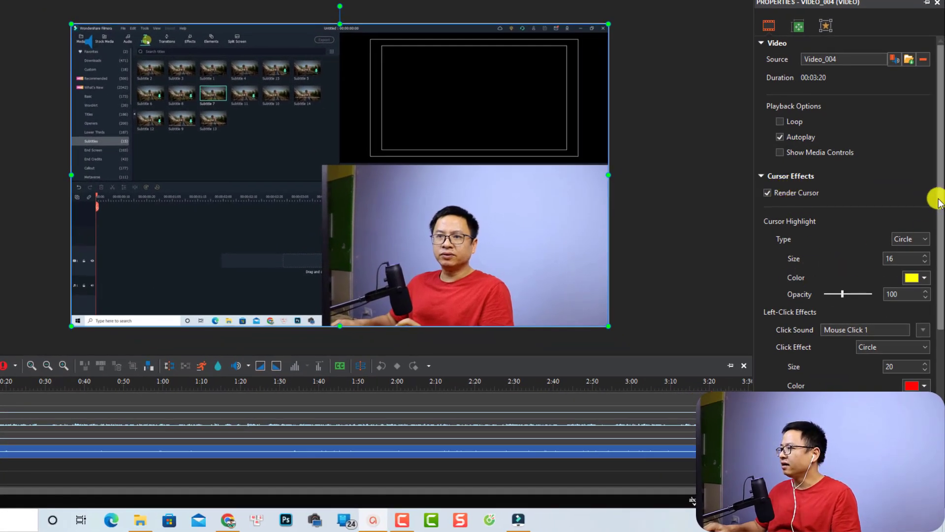
drag(940, 205, 938, 234)
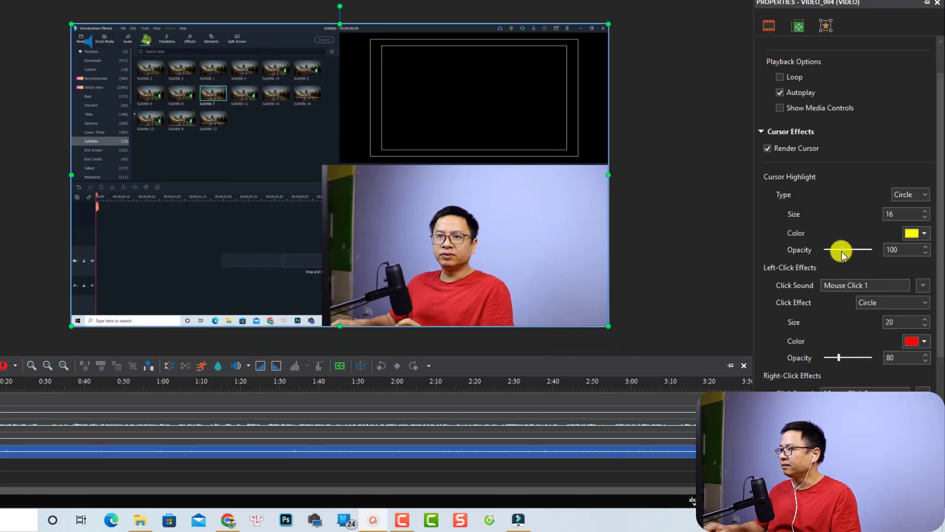
drag(854, 253, 854, 250)
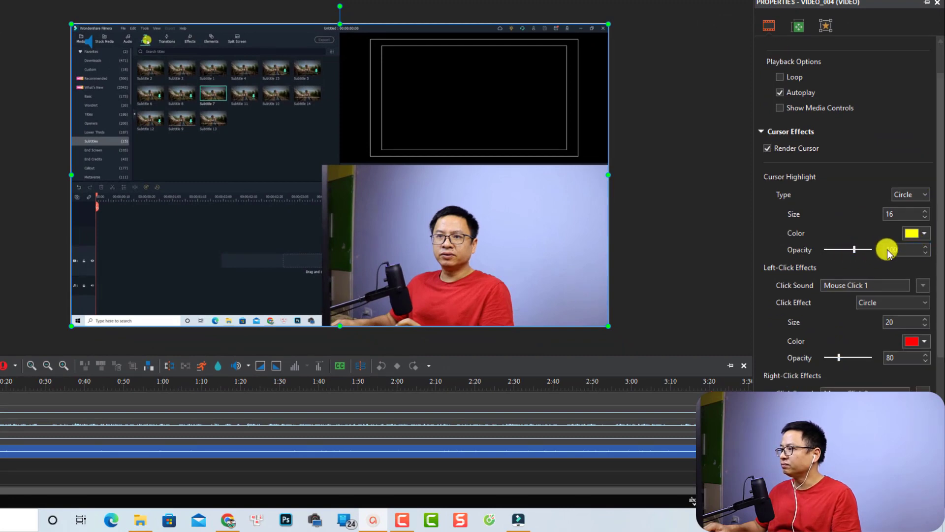
click(907, 253)
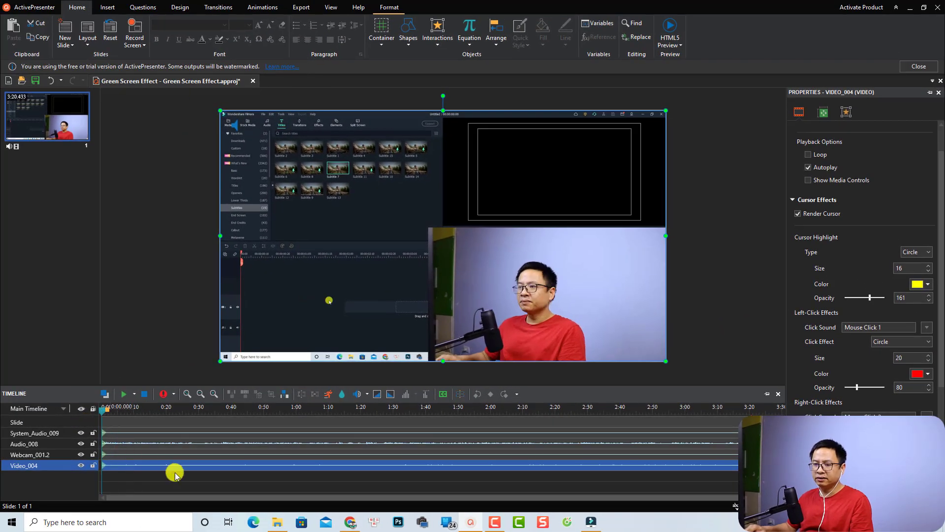
Play the first few seconds of the slide to check the cursor highlight's new opacity
click(175, 481)
key(space)
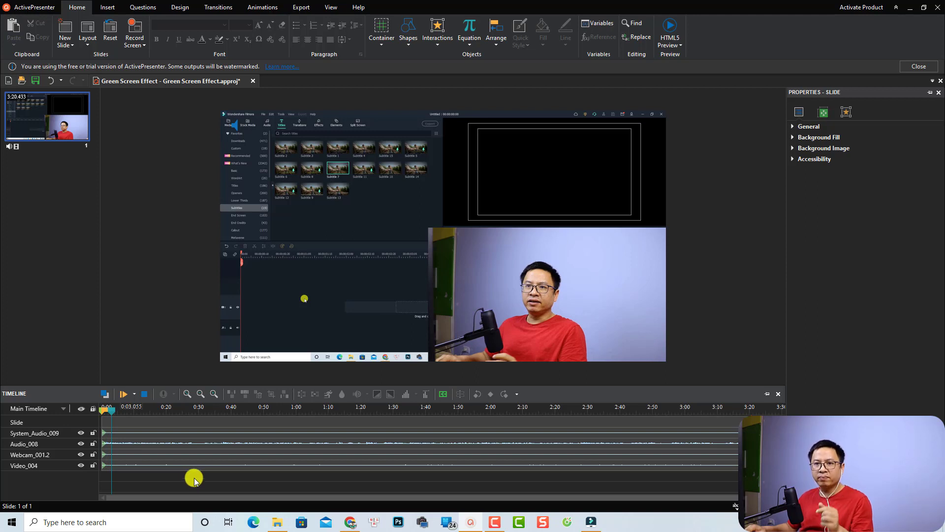
key(space)
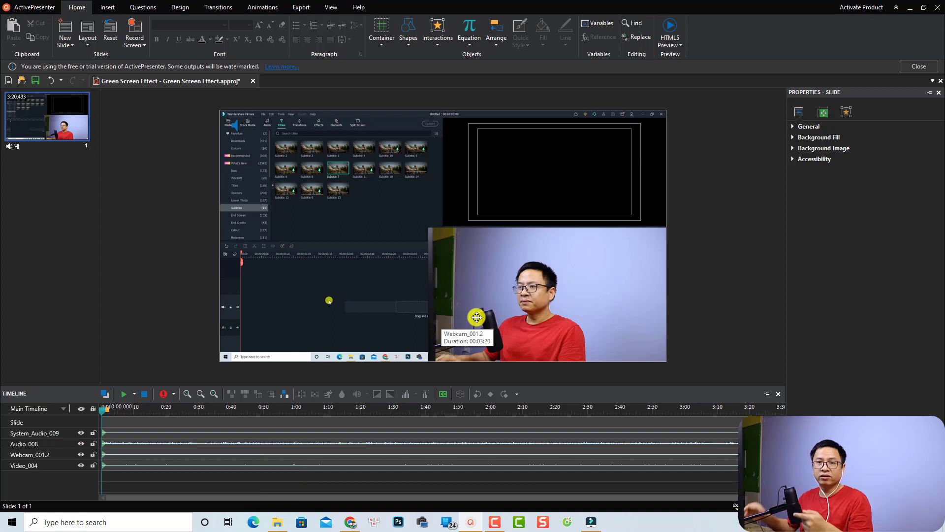
Shrink the webcam clip Webcam_001.2 to a small picture in the lower-right corner of the slide
click(131, 455)
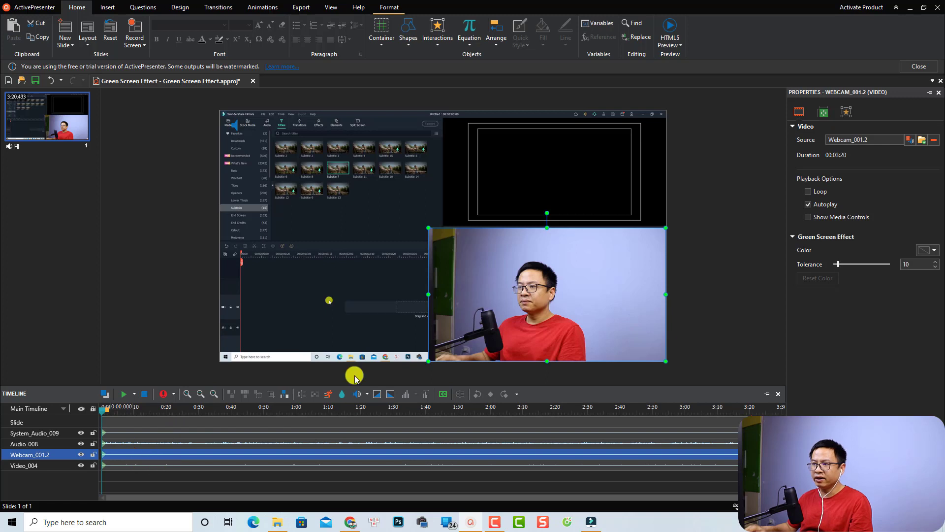
drag(428, 228, 605, 314)
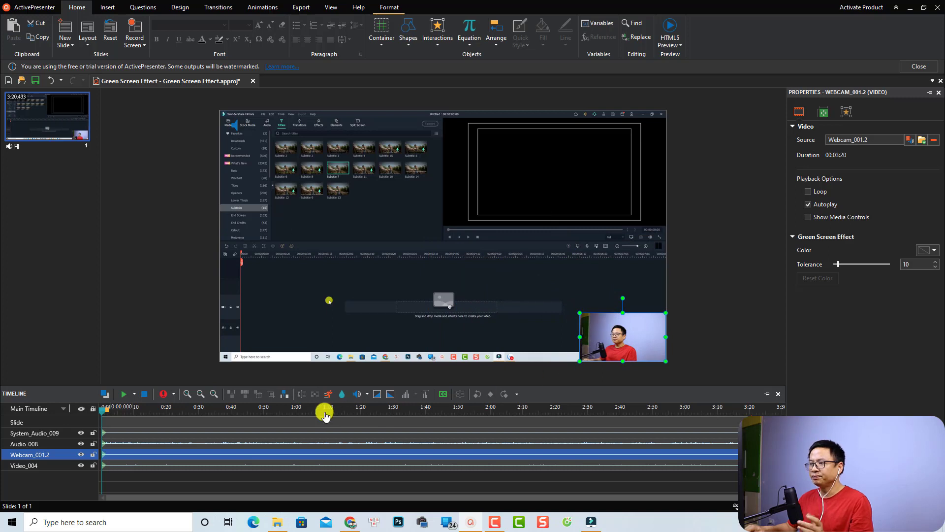
click(140, 484)
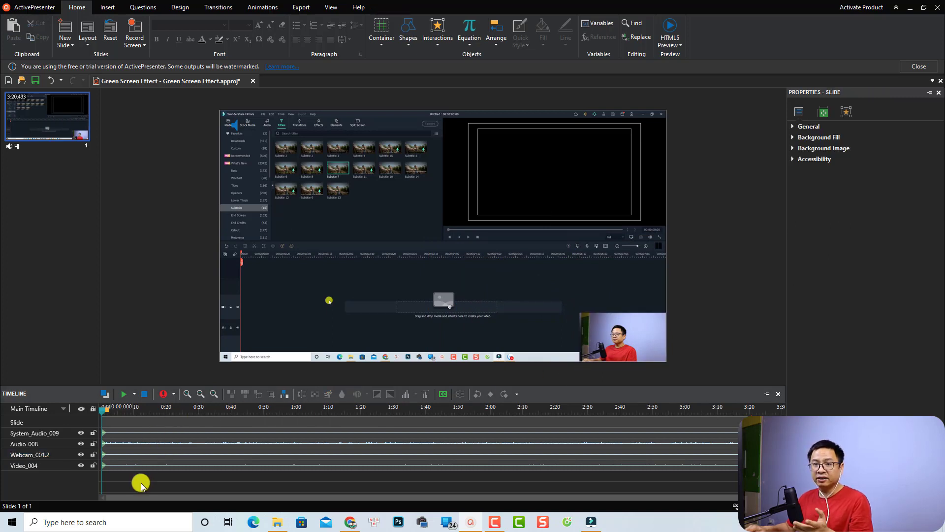
Insert a Zoom-n-Pan at about 0:07.7 and enlarge its frame from the slide's upper-left corner to cover roughly two-thirds of the width
key(space)
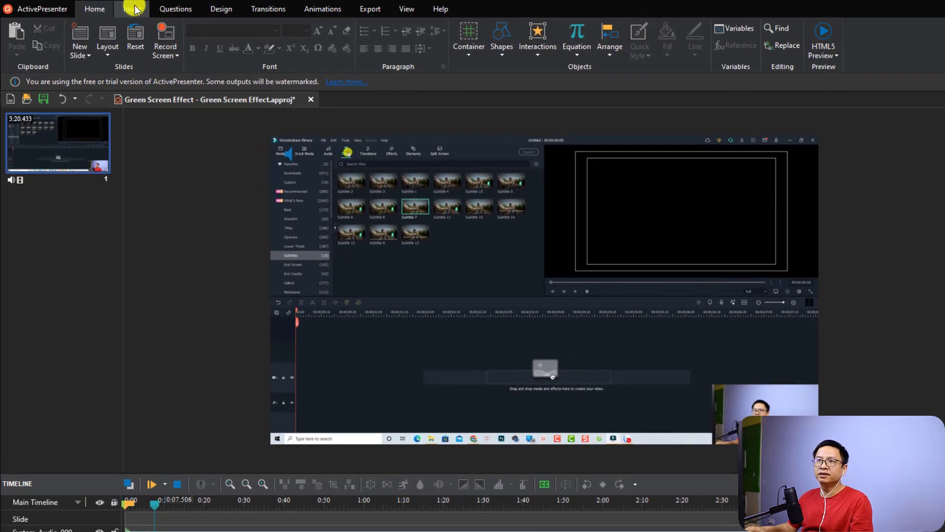
click(134, 9)
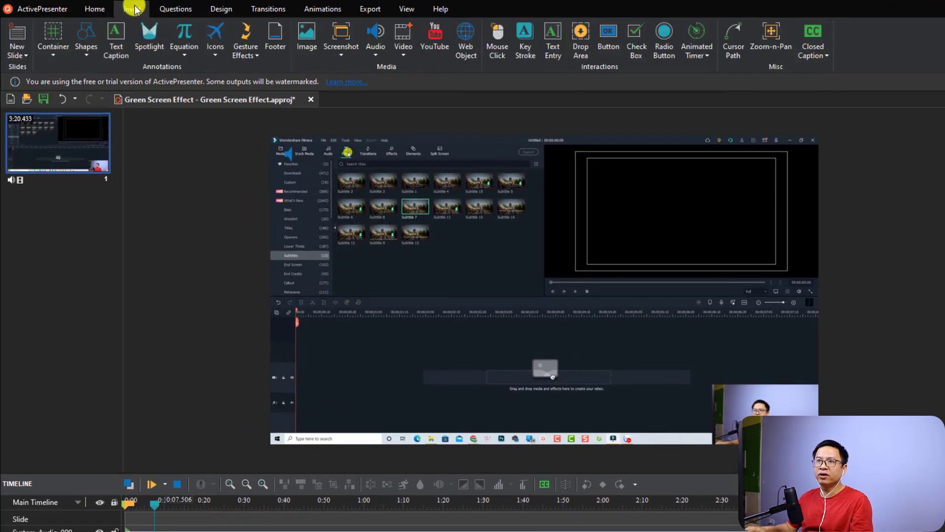
click(771, 36)
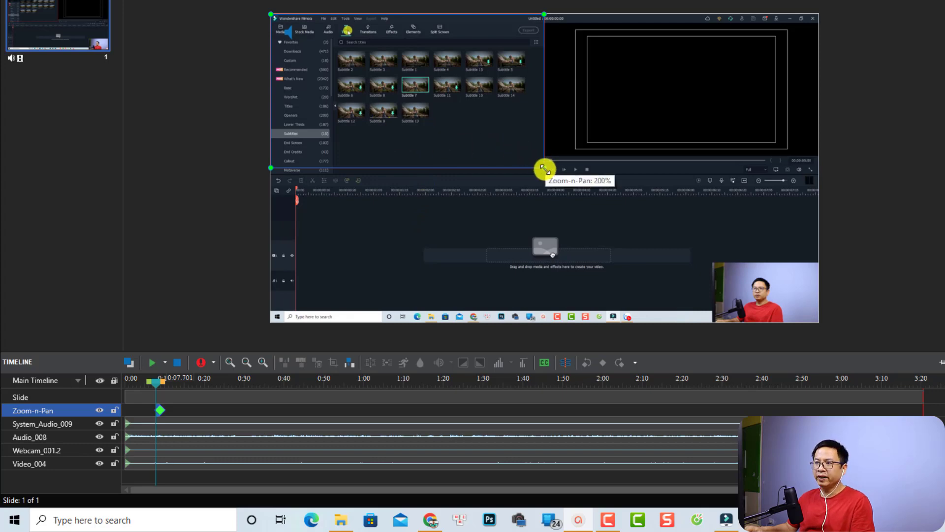
drag(546, 172, 624, 218)
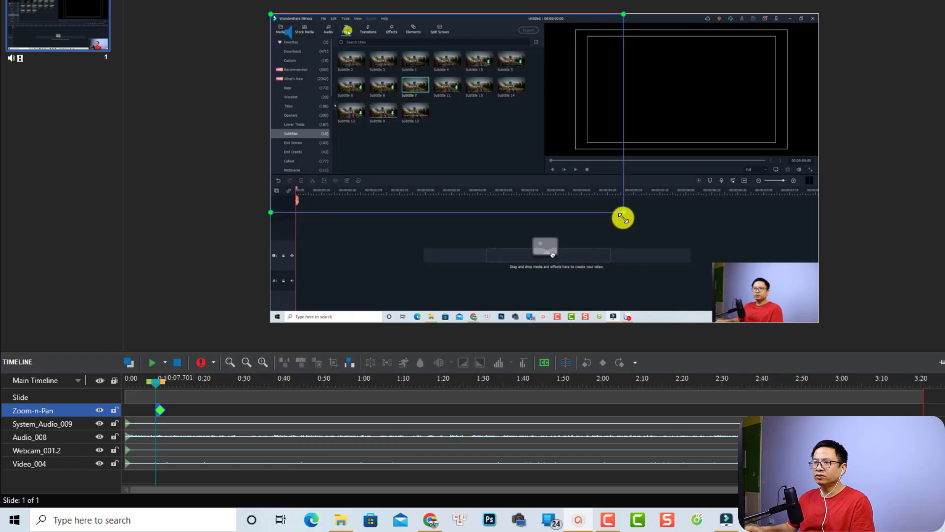
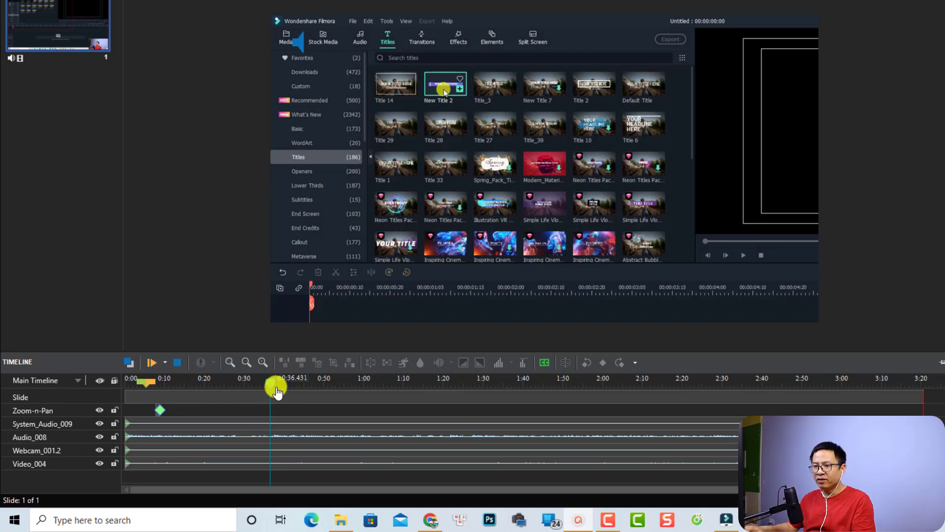
Replay the zoomed section between about 0:21 and 0:26 to find the point near 0:23 on the timeline
click(219, 380)
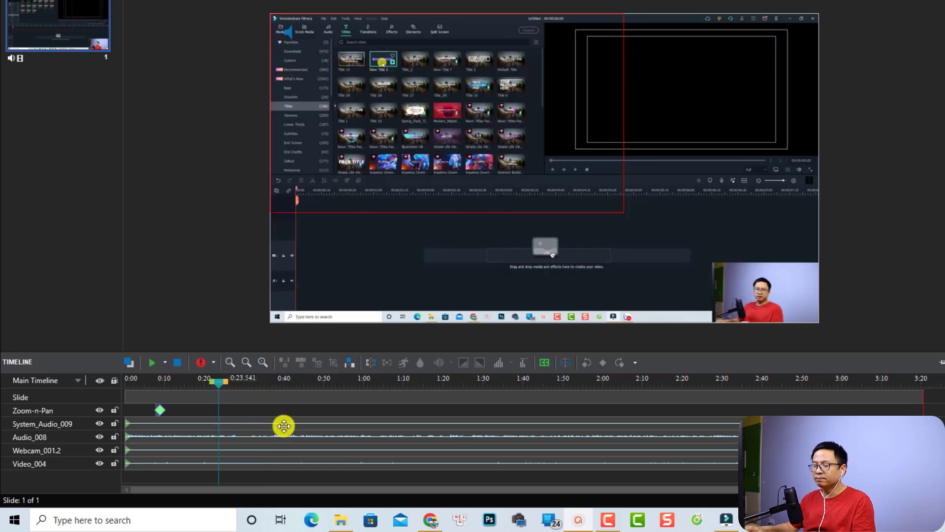
key(space)
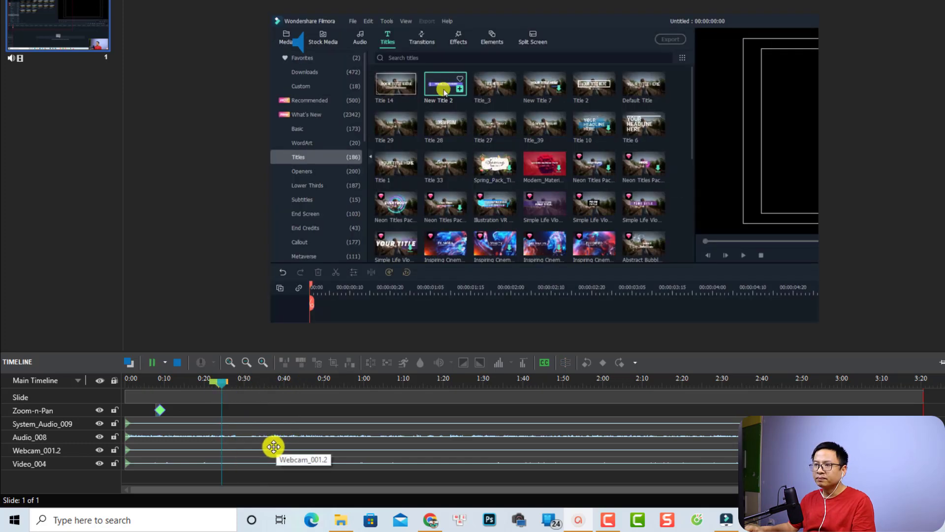
click(156, 383)
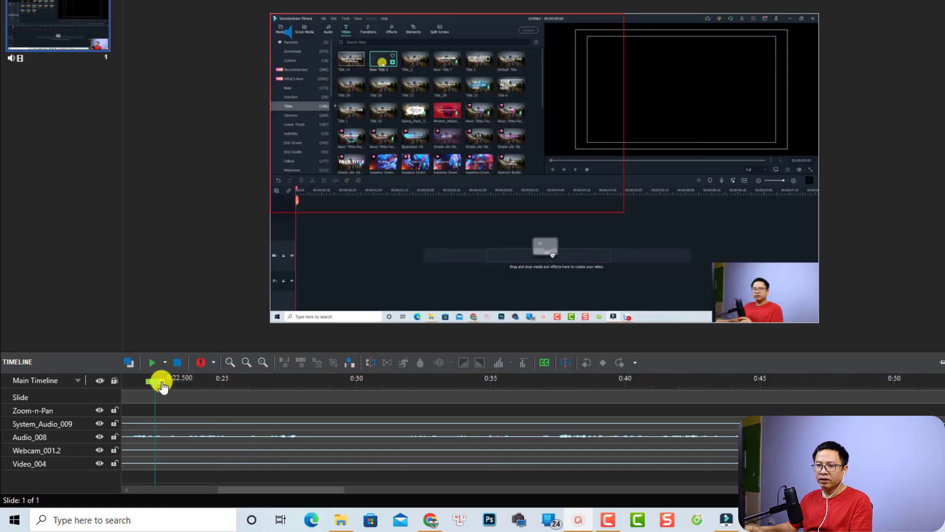
mouse_move(158, 387)
mouse_down()
mouse_move(116, 392)
mouse_move(149, 397)
mouse_move(143, 391)
mouse_up()
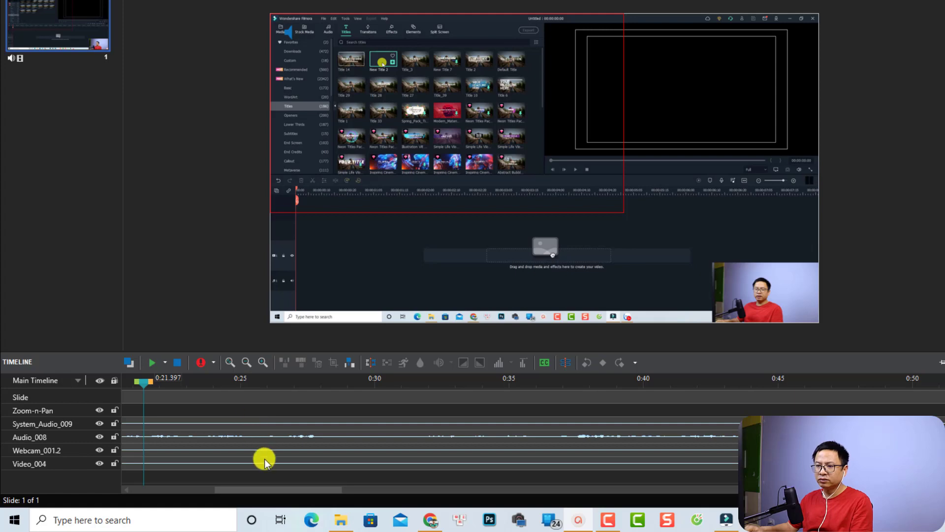
key(space)
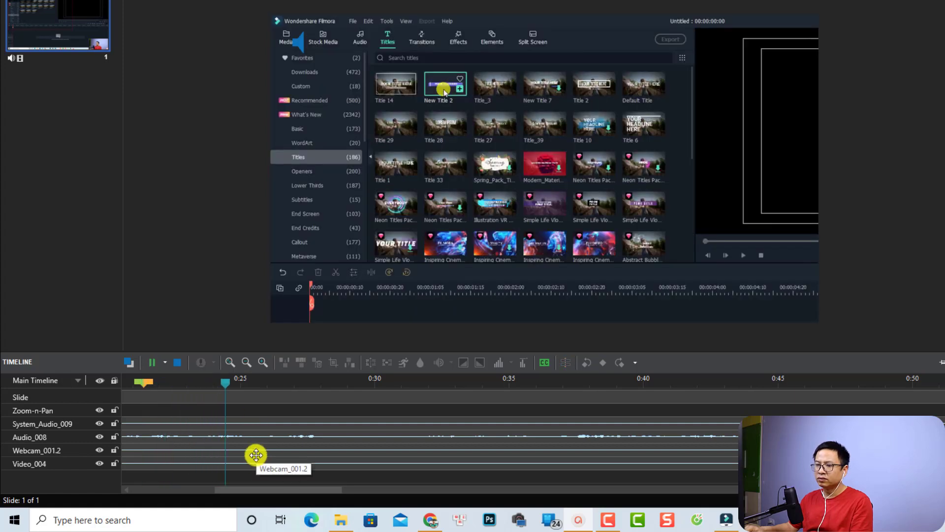
key(space)
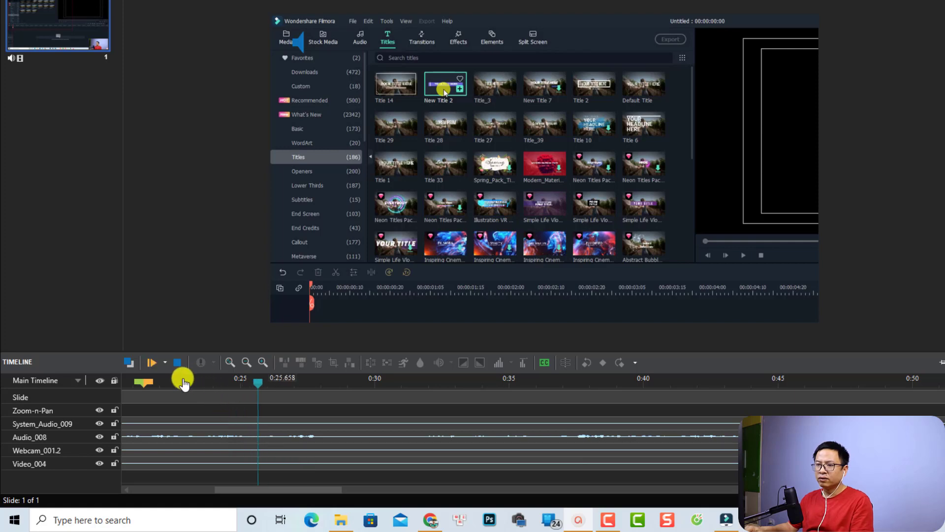
click(175, 380)
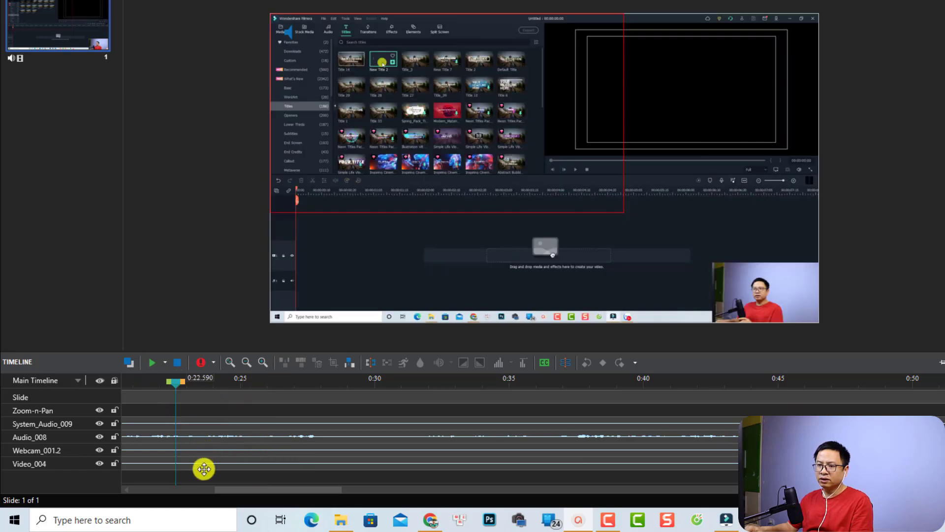
key(space)
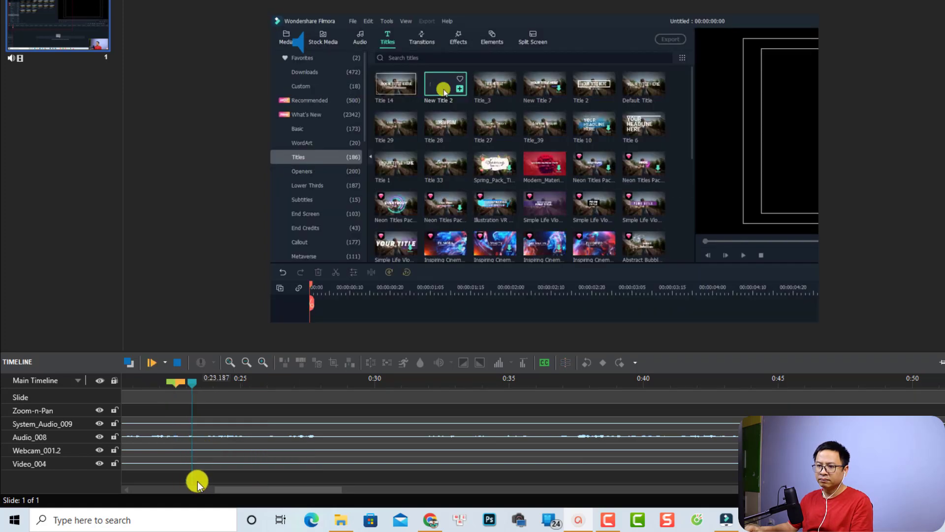
Cut the section from about 0:23.272 to 0:36.678 out of the timeline, playing from about 0:33.7 to find the end point
click(212, 423)
click(213, 409)
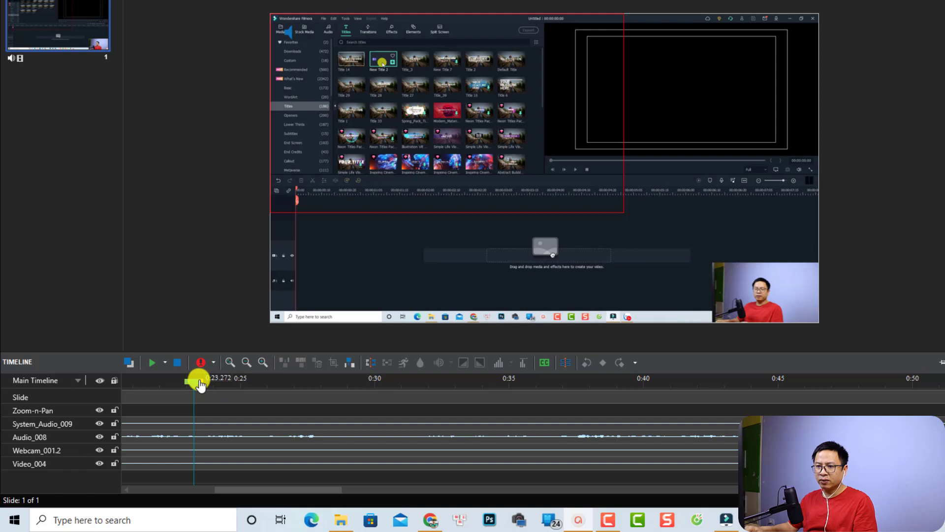
drag(200, 384, 250, 383)
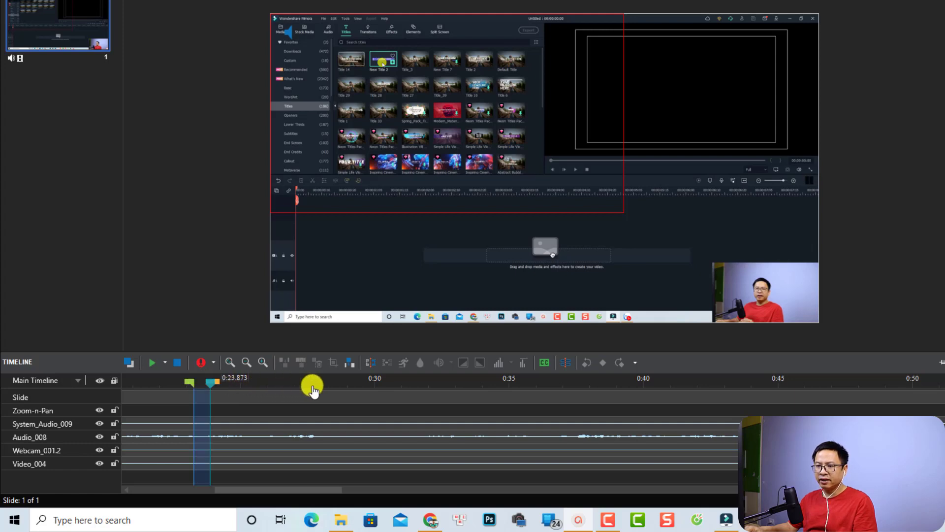
shift+click(673, 393)
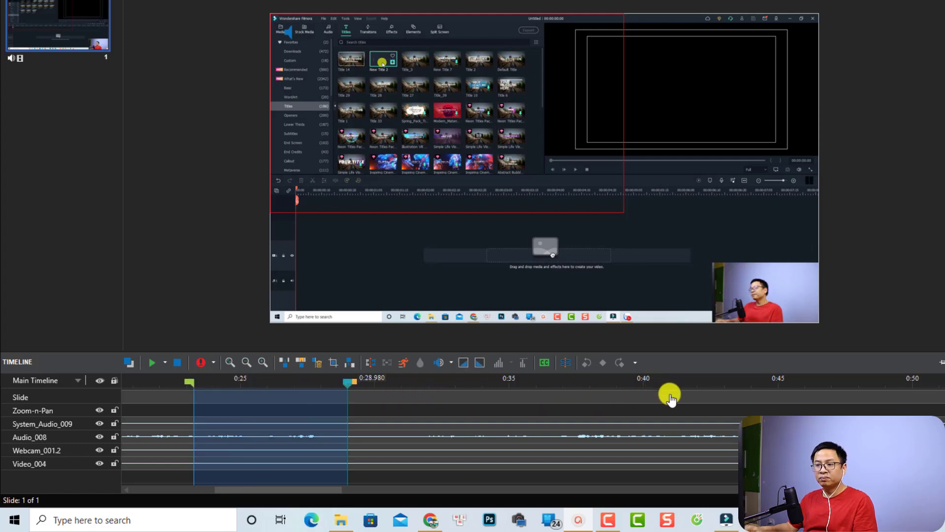
drag(700, 411, 758, 413)
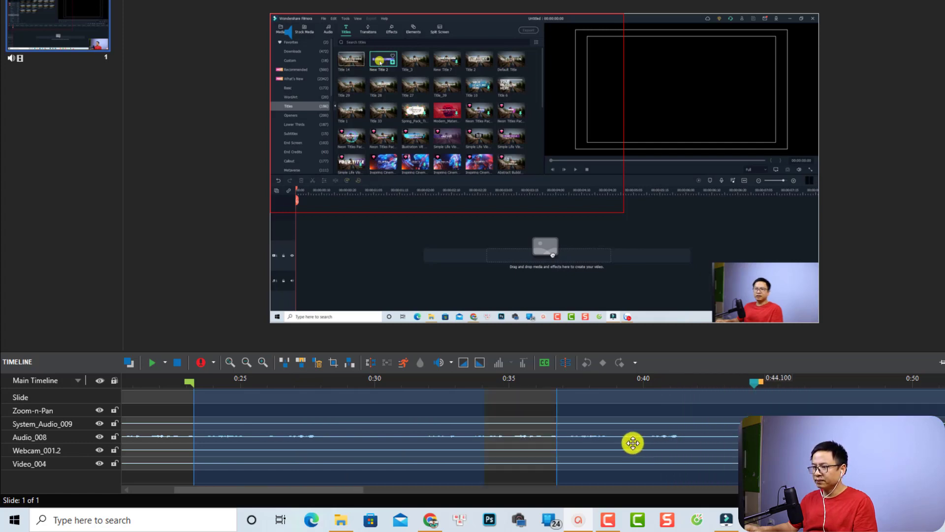
scroll(605, 437, down, 3)
click(394, 380)
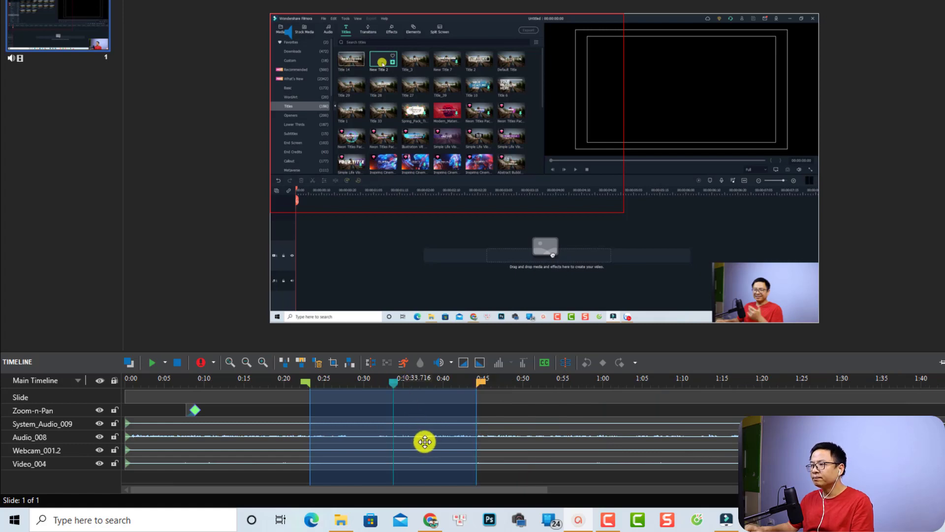
key(space)
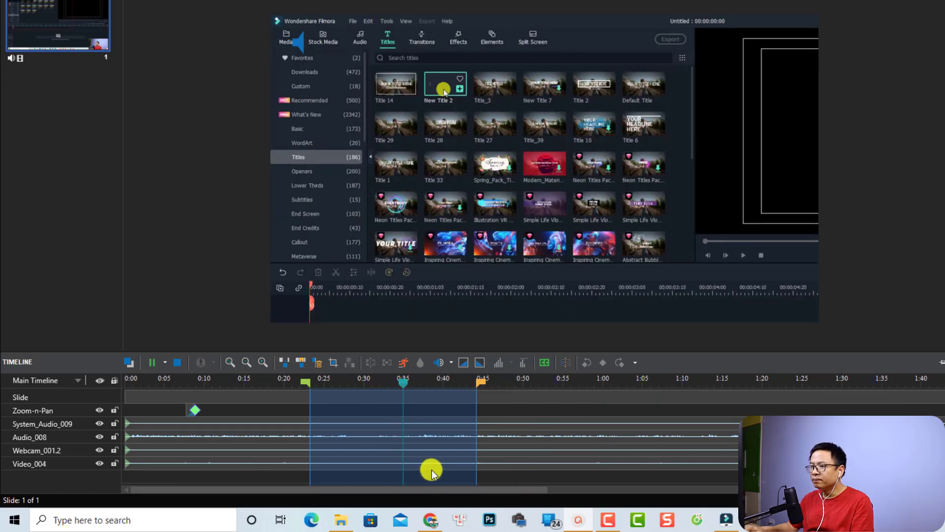
key(space)
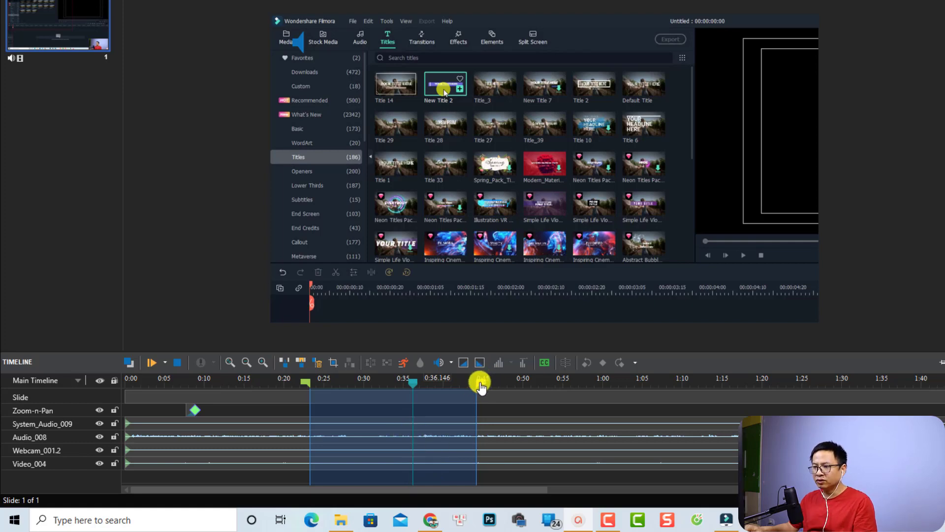
click(417, 396)
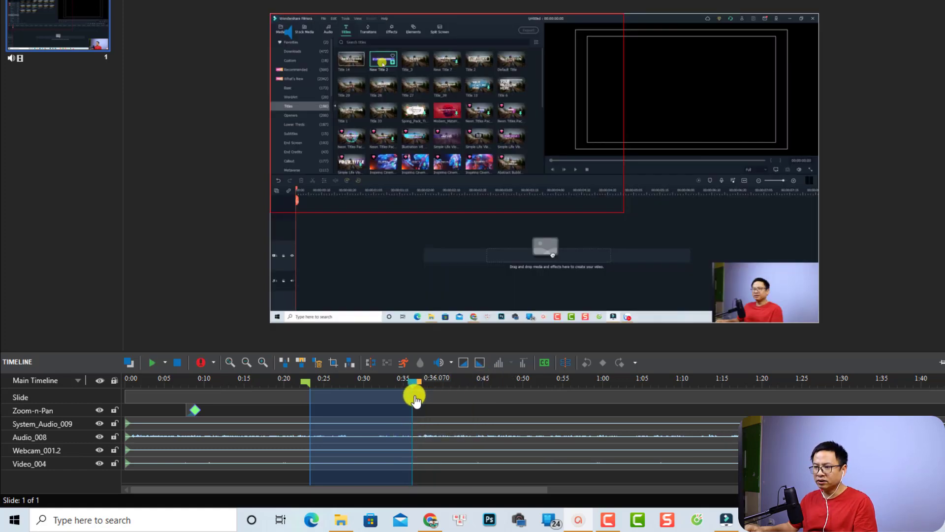
drag(418, 400, 422, 400)
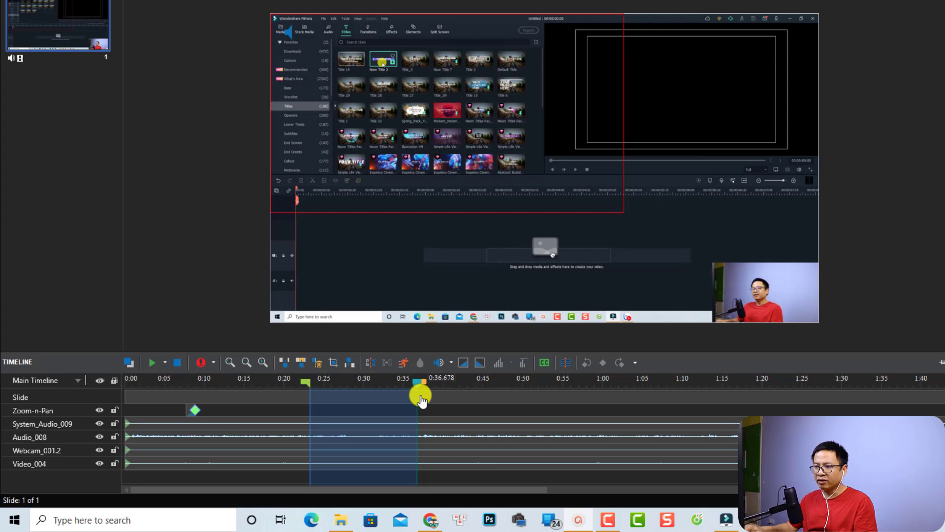
click(316, 364)
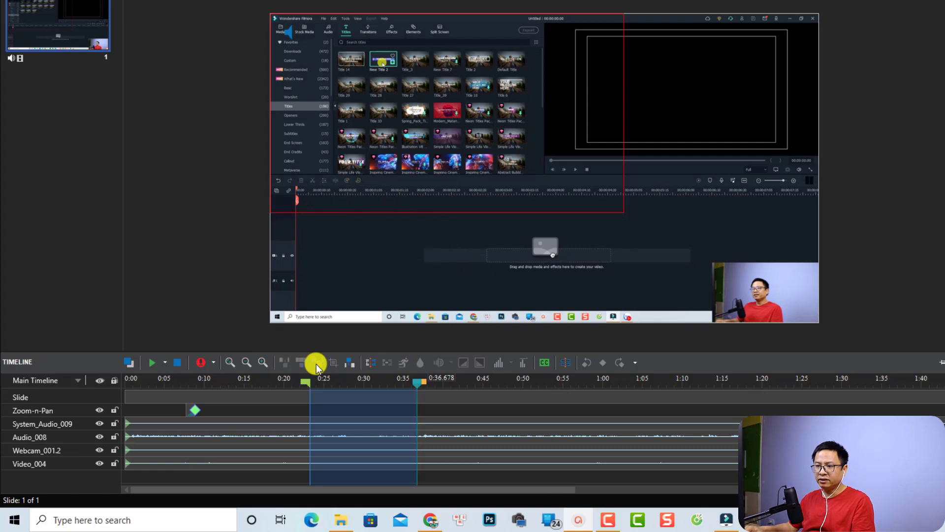
Play the timeline from about 0:19.4 to 0:32 to check the cut made near 0:23
click(279, 384)
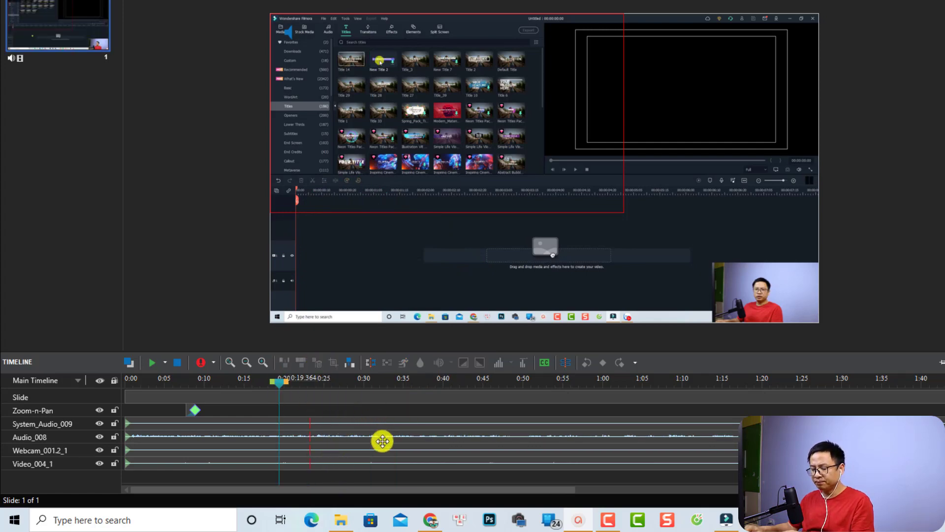
key(space)
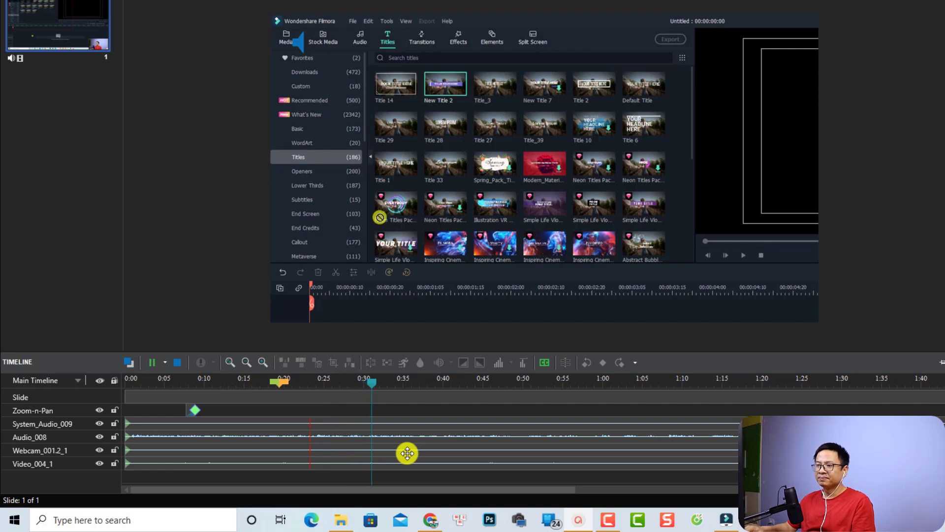
key(space)
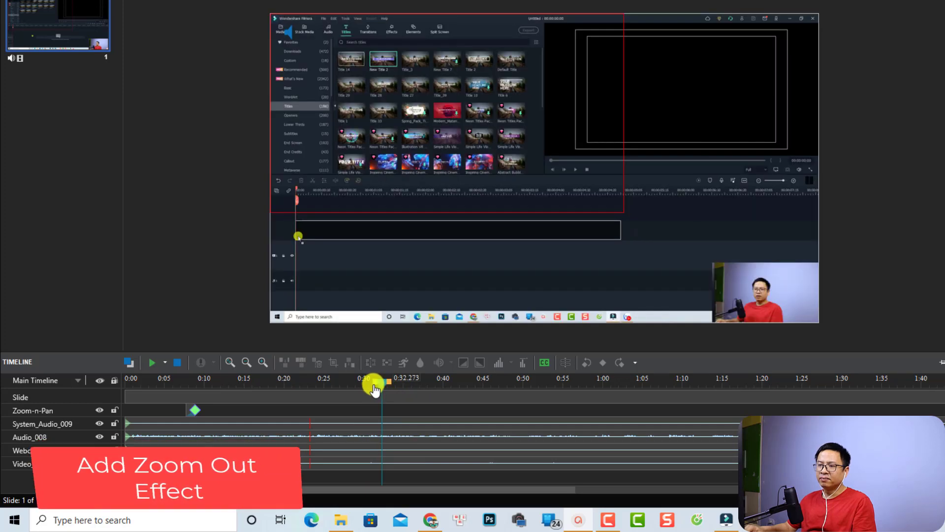
Insert a second Zoom-n-Pan at about 0:30.6 and enlarge its frame to cover the whole slide
click(371, 389)
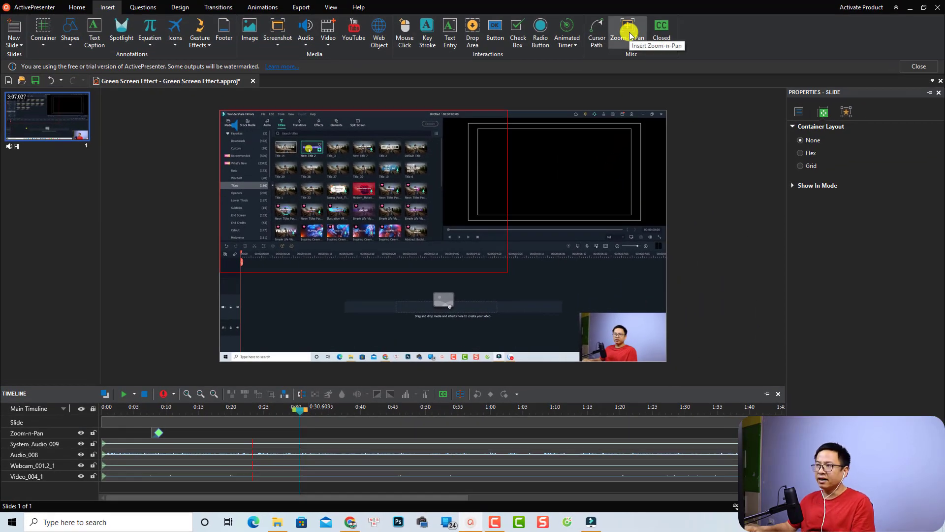
click(630, 36)
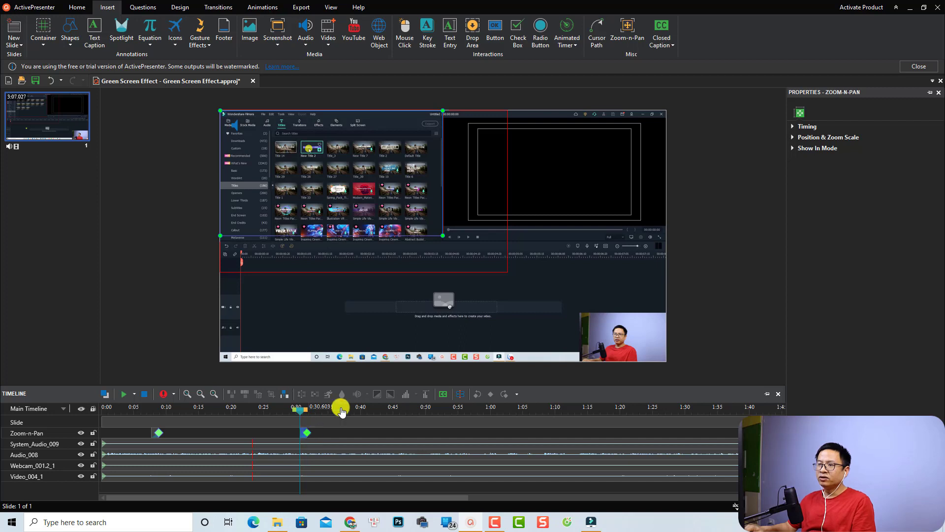
click(450, 239)
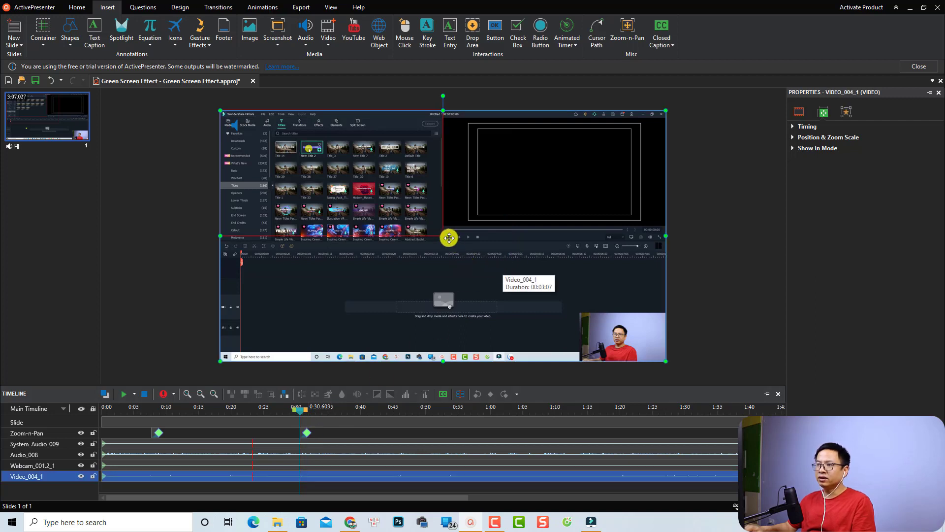
click(306, 432)
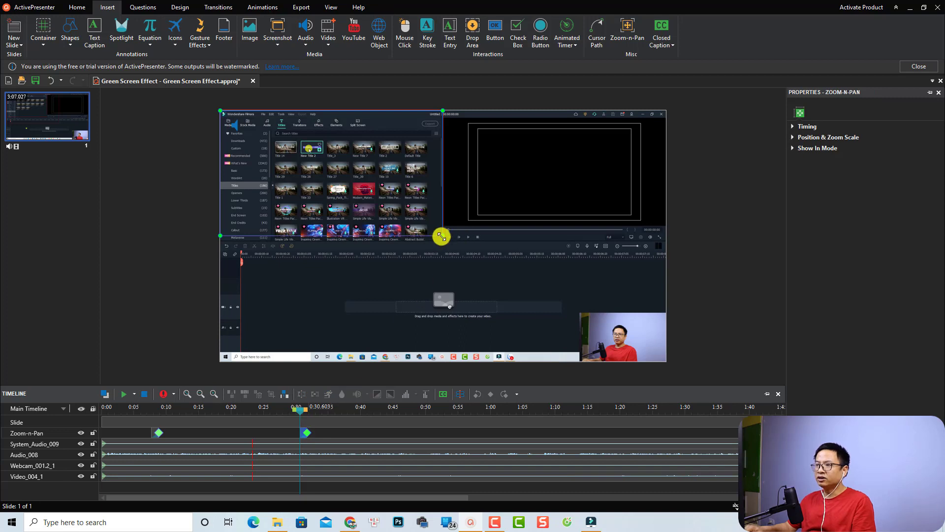
drag(444, 237, 665, 369)
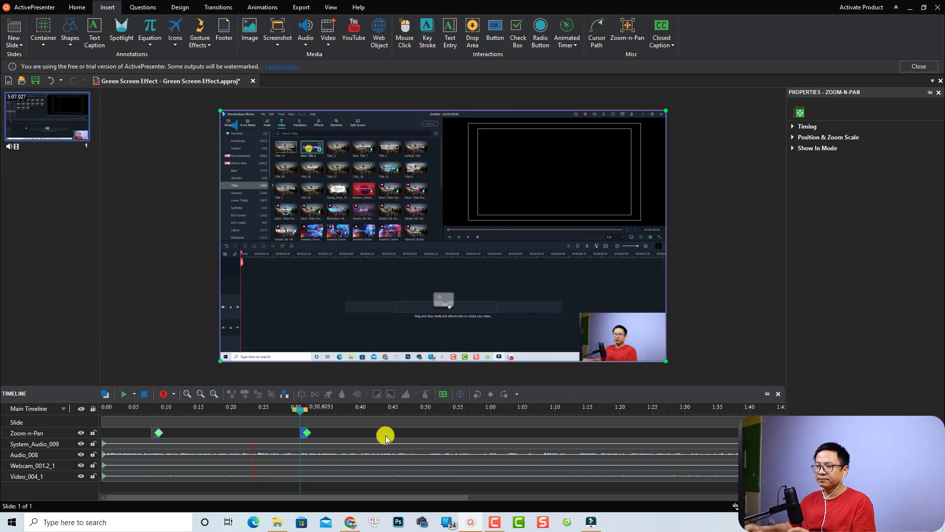
Play the timeline from about 0:28.8 to 0:47 to check the zoom-out effect
click(289, 412)
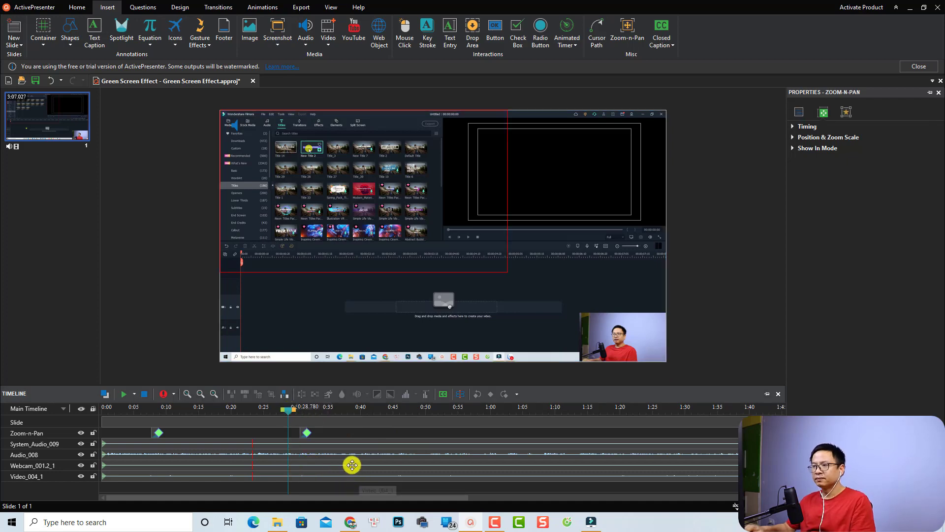
key(space)
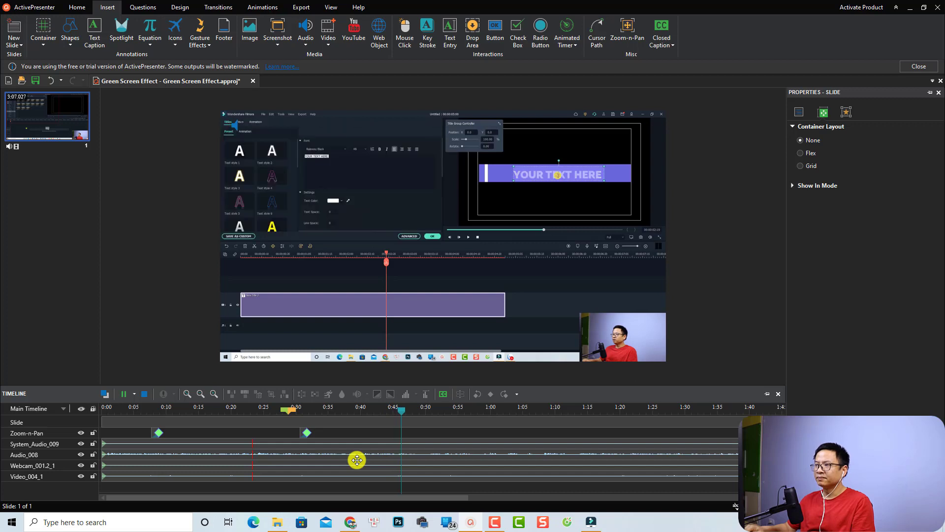
key(space)
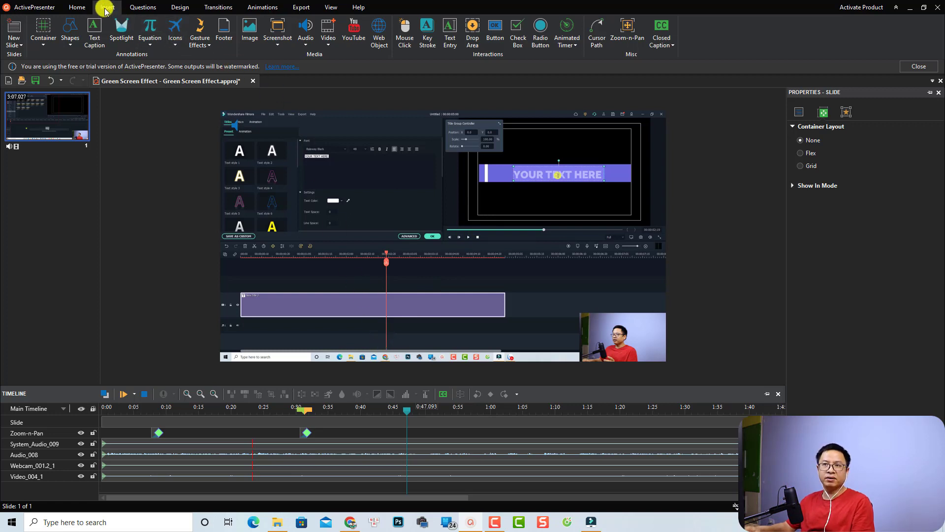
Add a rectangular callout reading "Double Clicks Here" at about 0:31.3, shrink it to about 266 × 96 and swing its tail to the lower right
click(72, 46)
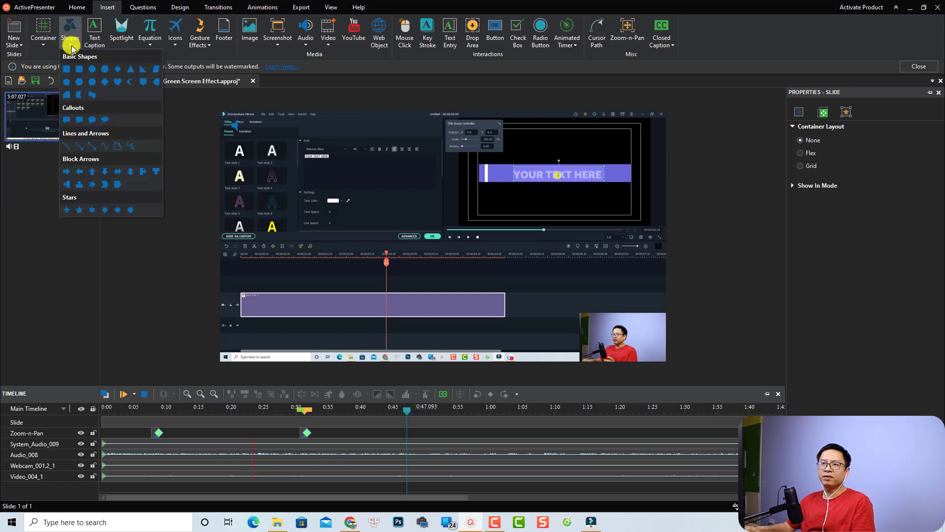
click(67, 123)
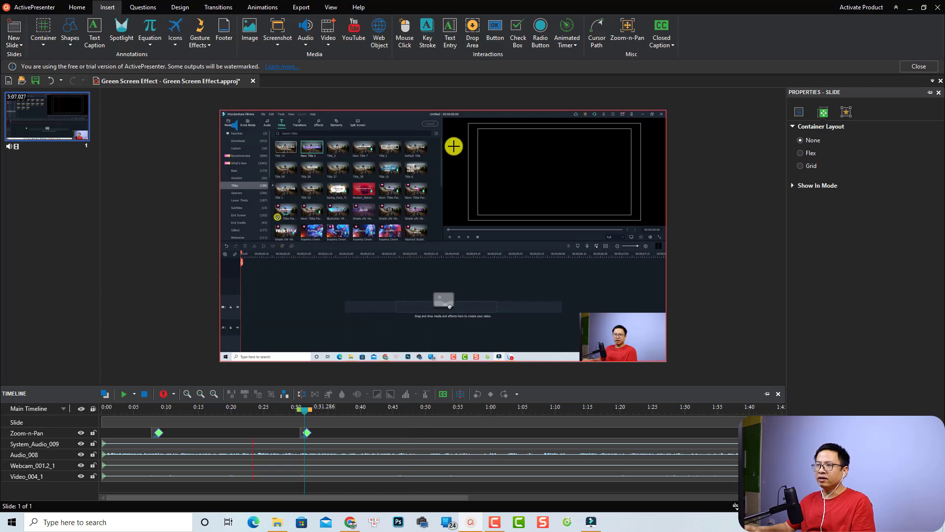
mouse_move(416, 139)
mouse_down()
mouse_move(483, 185)
mouse_move(525, 185)
mouse_up()
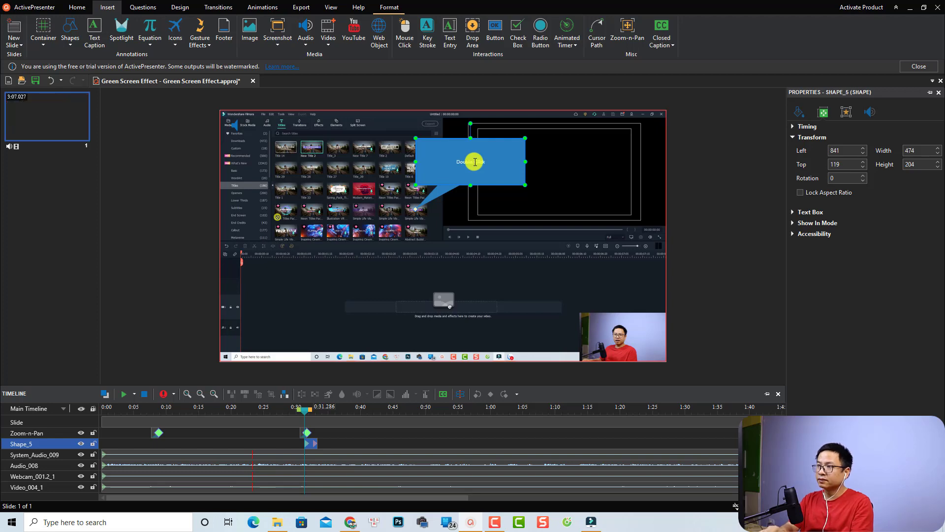
text(s Here)
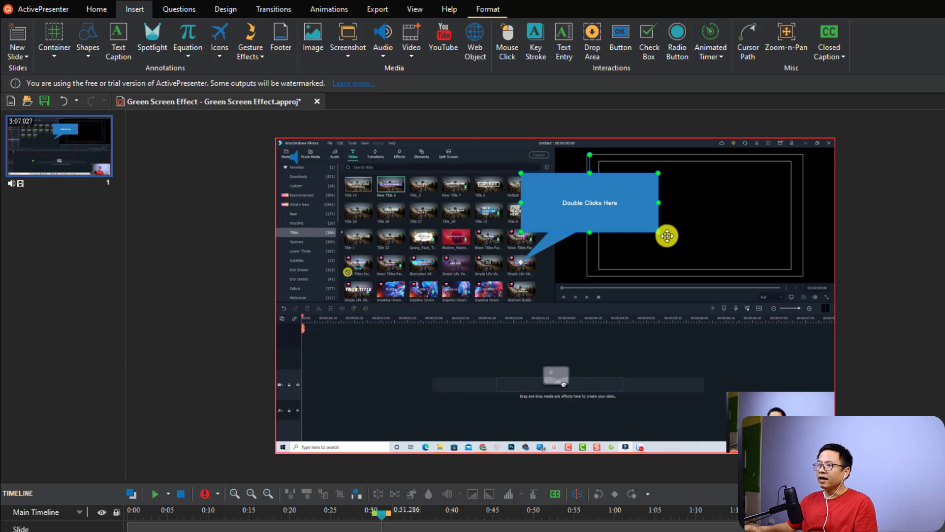
drag(659, 232, 600, 202)
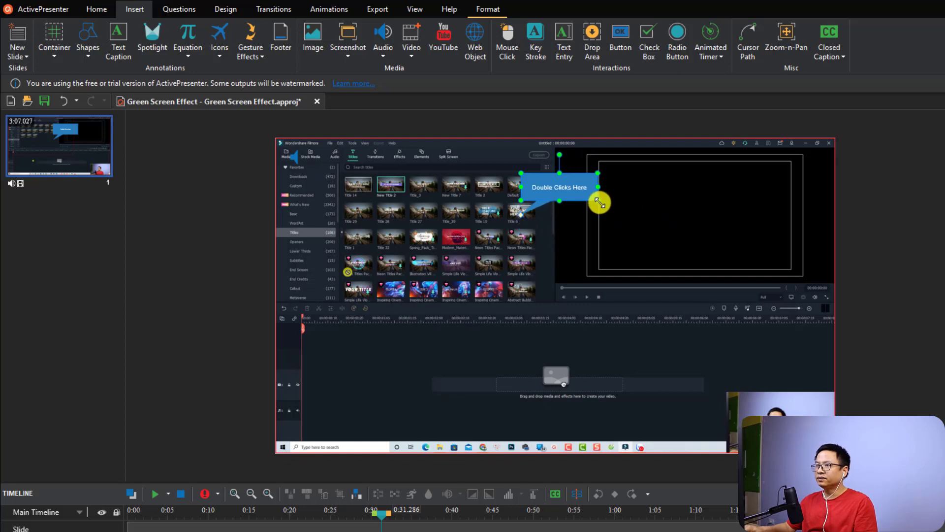
drag(521, 215, 590, 219)
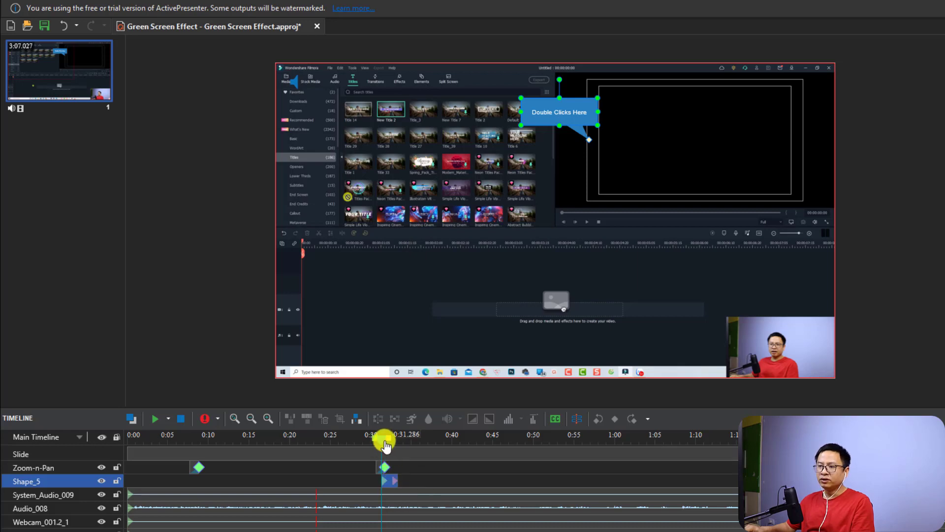
Move the callout's clip to start at about 0:46.1 and place the callout just above the YOUR TEXT HERE title on the slide
scroll(398, 475, up, 2)
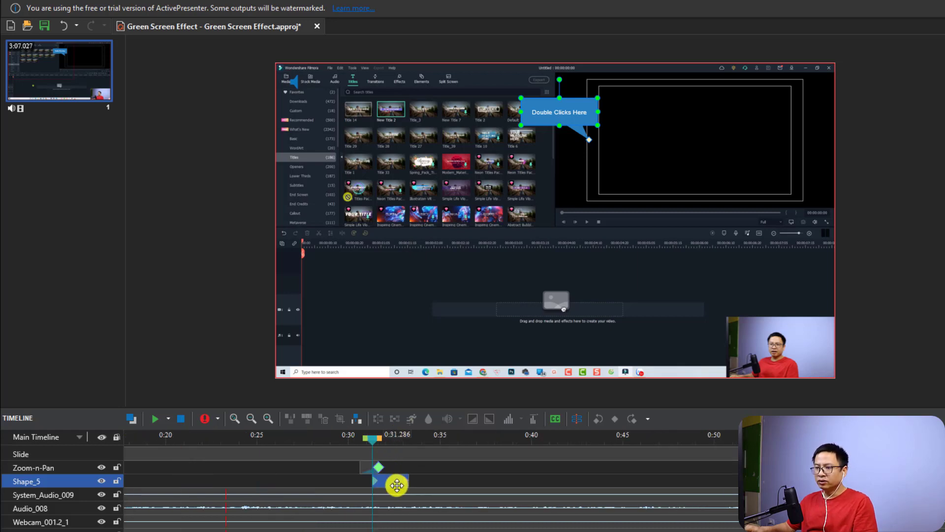
click(392, 440)
click(428, 477)
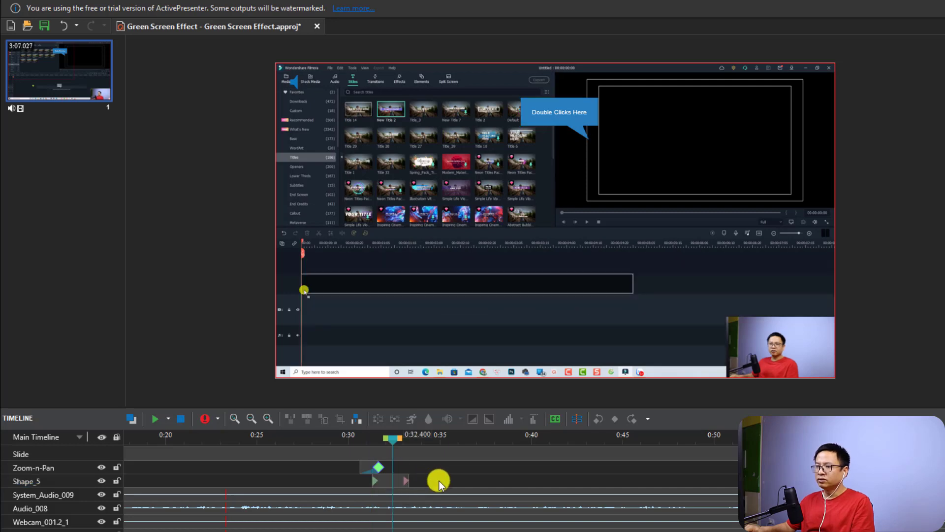
key(space)
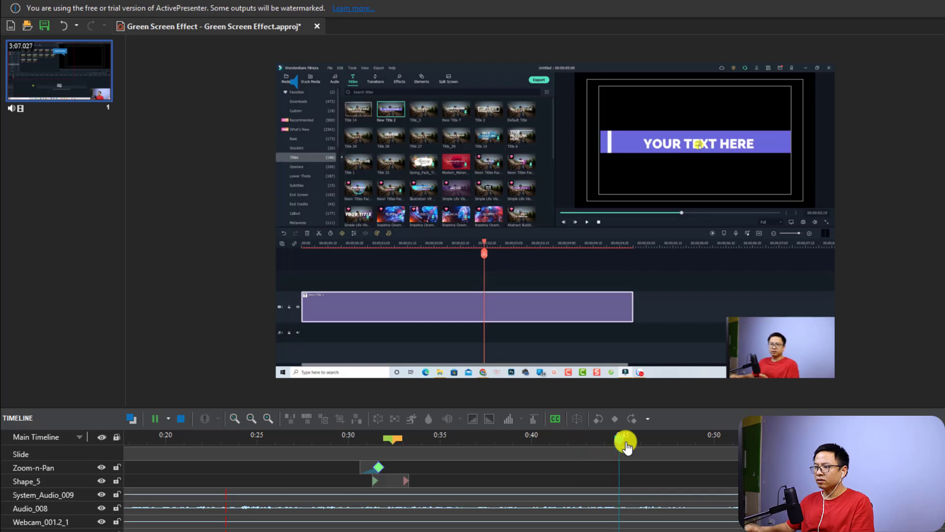
key(space)
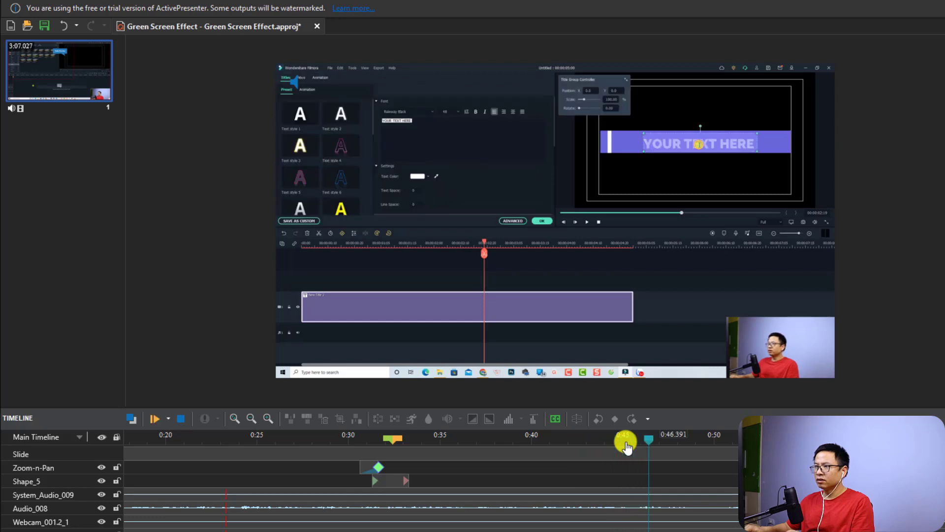
drag(392, 481, 662, 479)
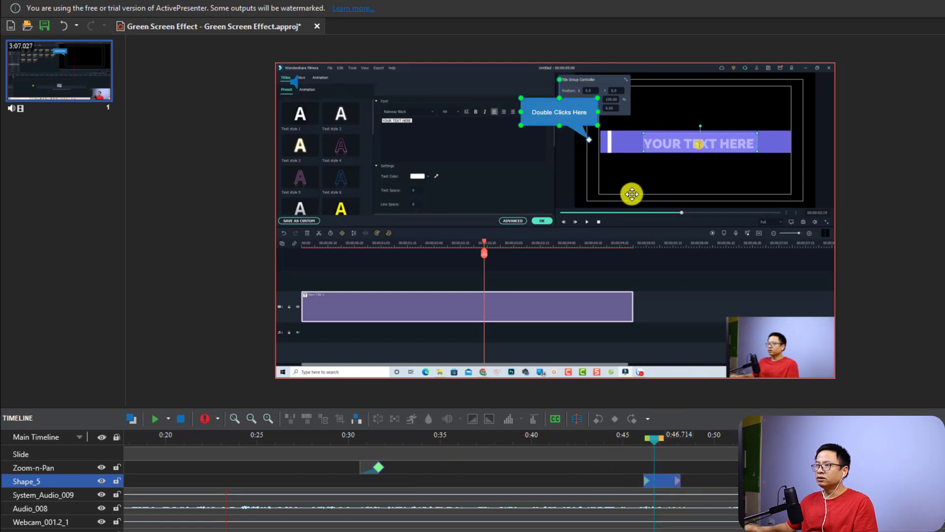
drag(573, 123, 641, 115)
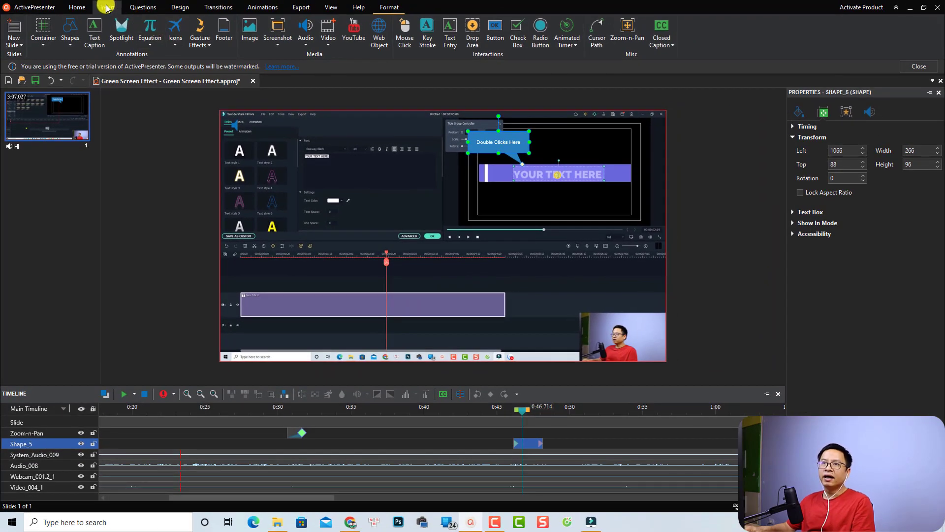
Apply the Wipe entrance effect to the Double Clicks Here callout and leave its exit effect unchanged
click(254, 8)
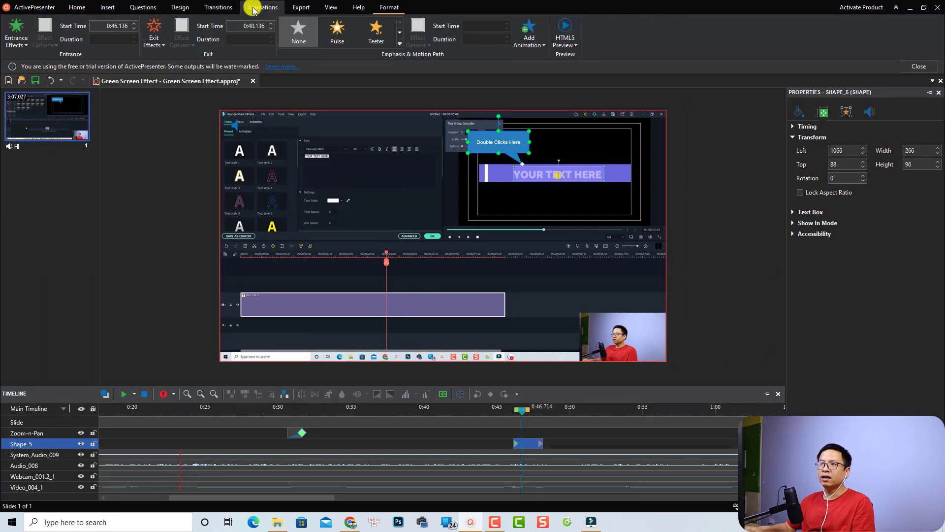
click(24, 49)
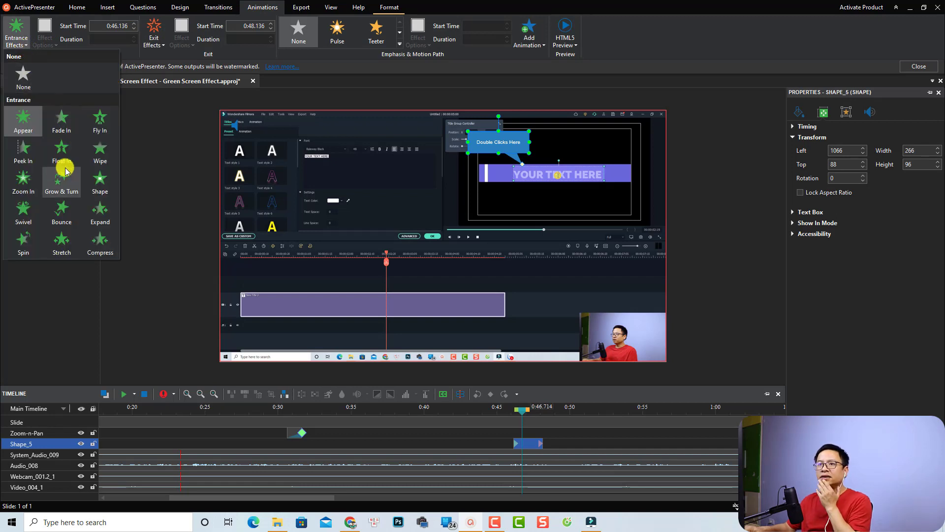
click(98, 151)
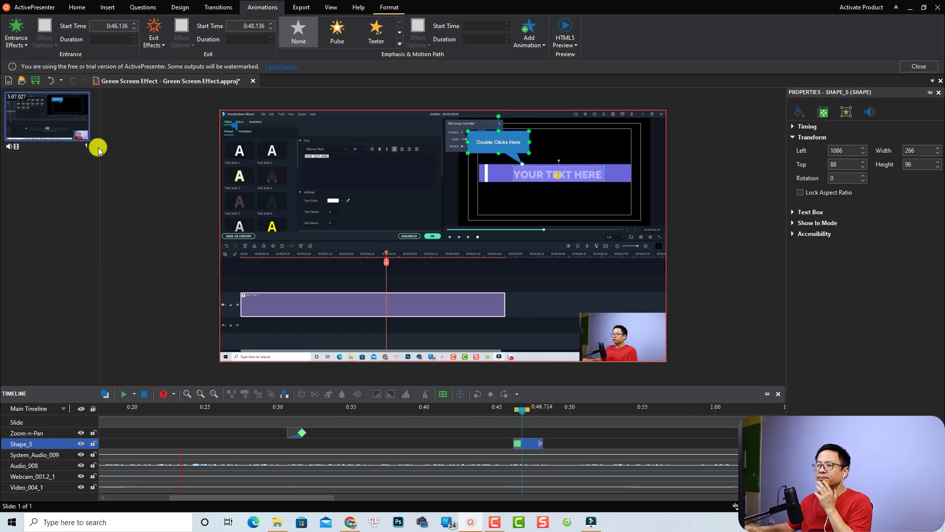
click(160, 44)
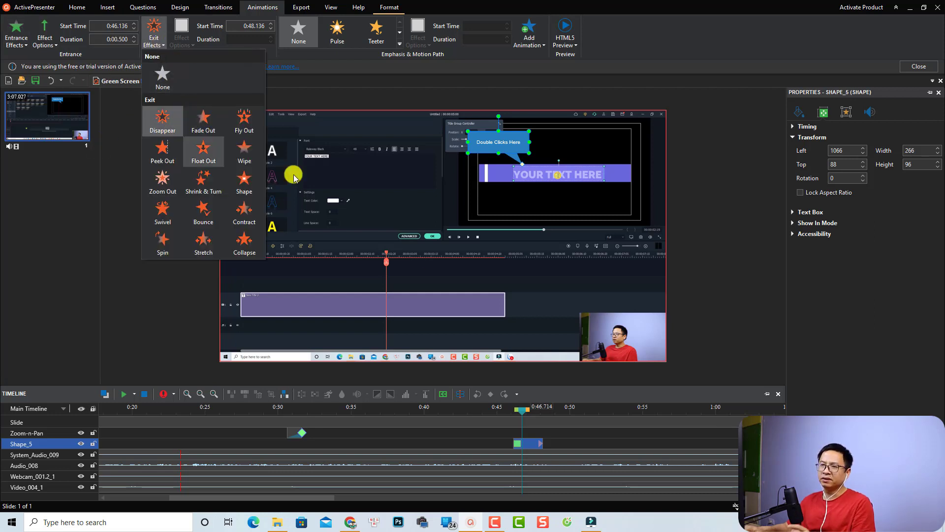
click(509, 415)
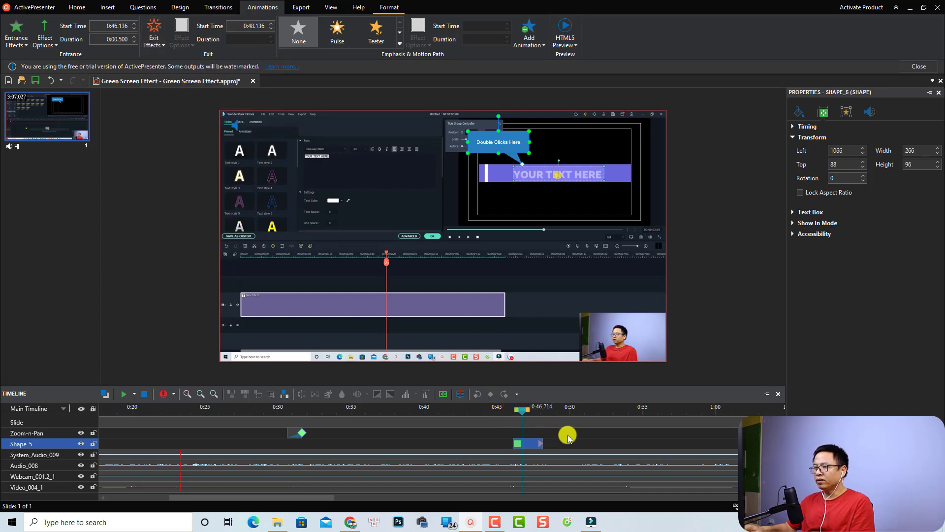
Play the timeline from about 0:45.2 to check the callout's entrance animation
click(500, 415)
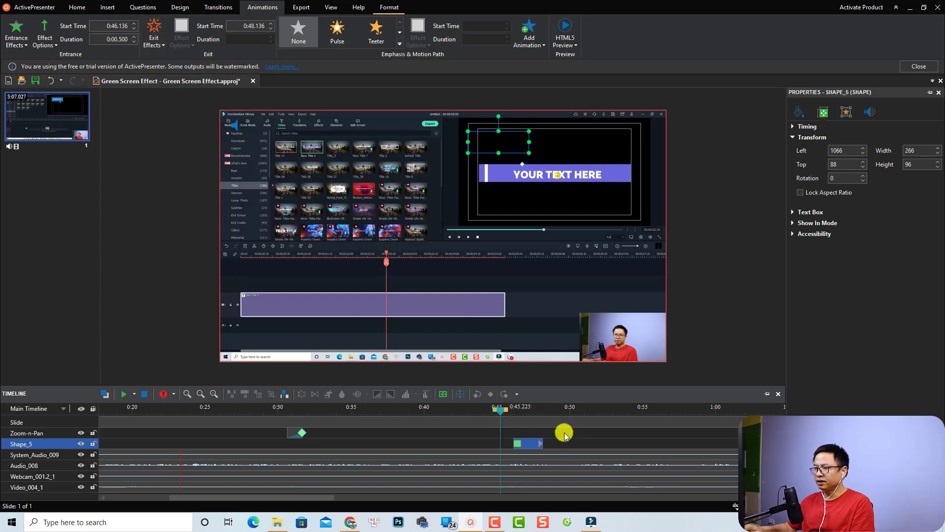
key(space)
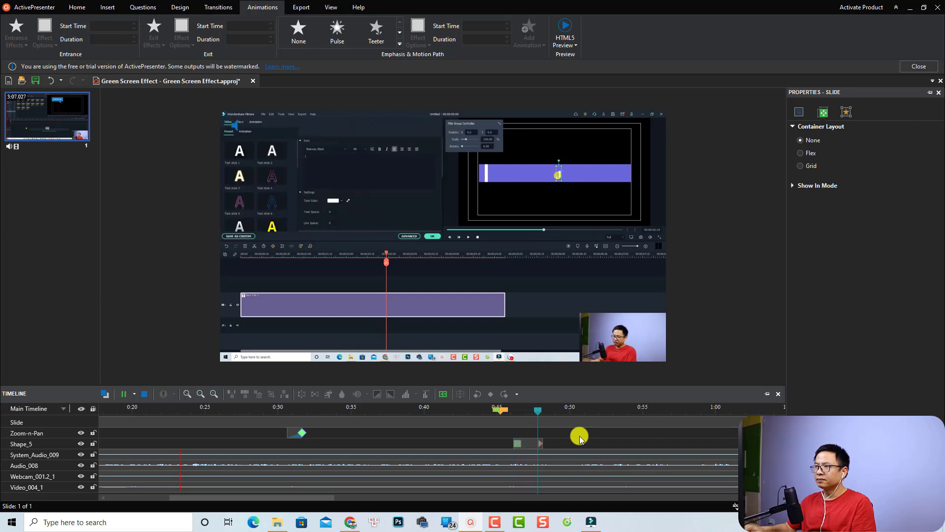
key(space)
key(space)
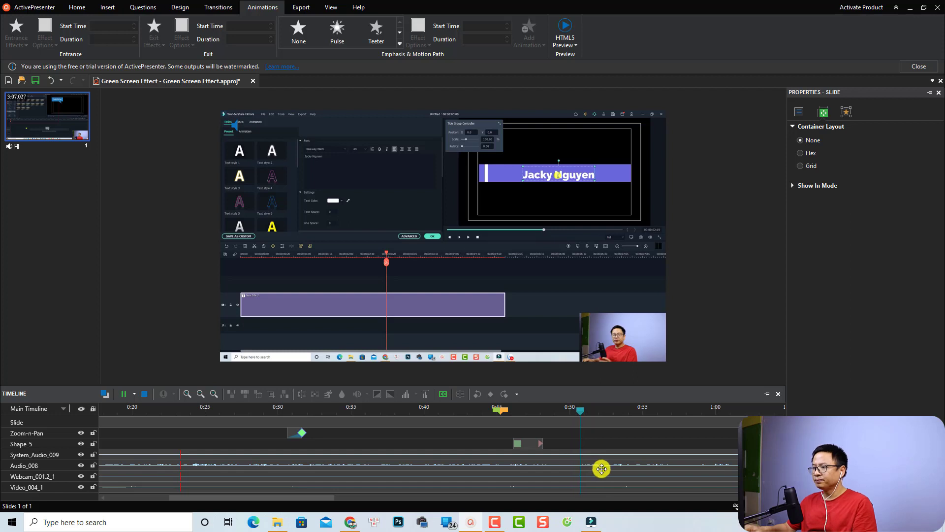
Split the system audio, audio, webcam and video clips together at 1:02.319
scroll(616, 465, down, 2)
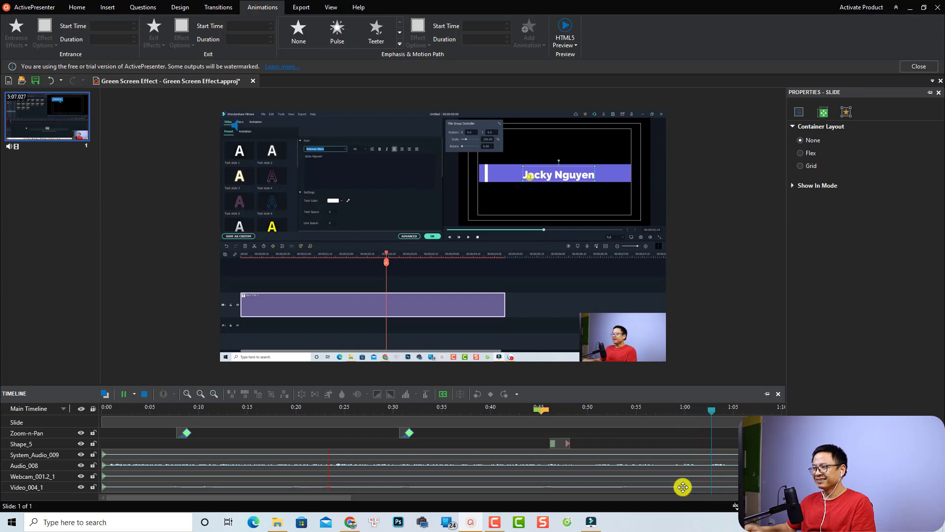
click(723, 410)
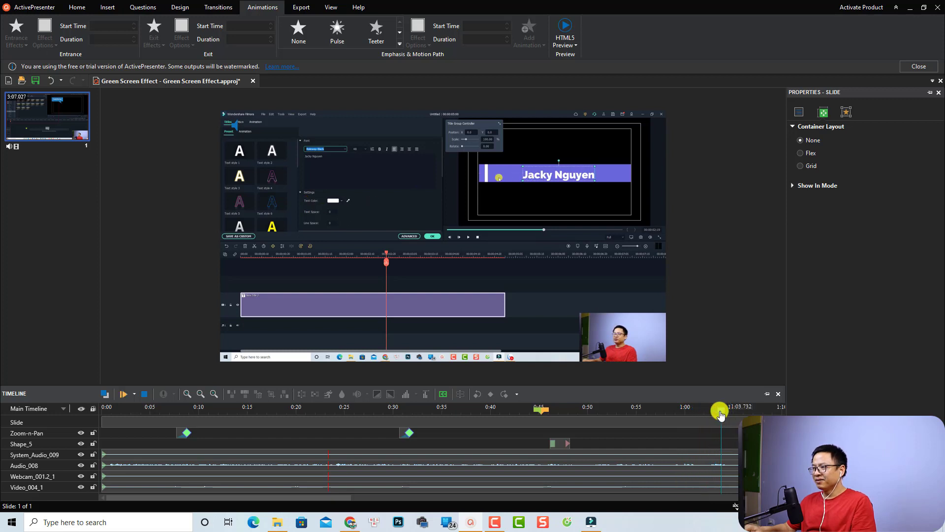
click(709, 415)
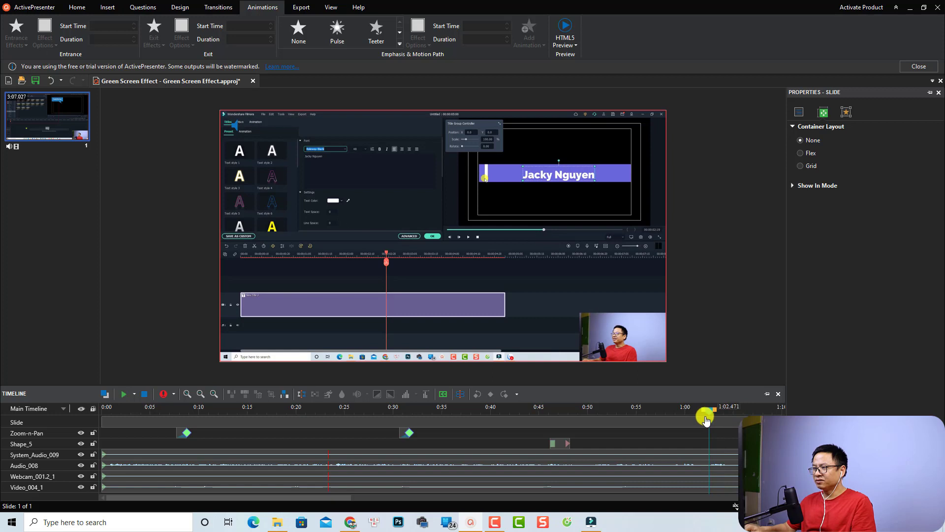
click(708, 415)
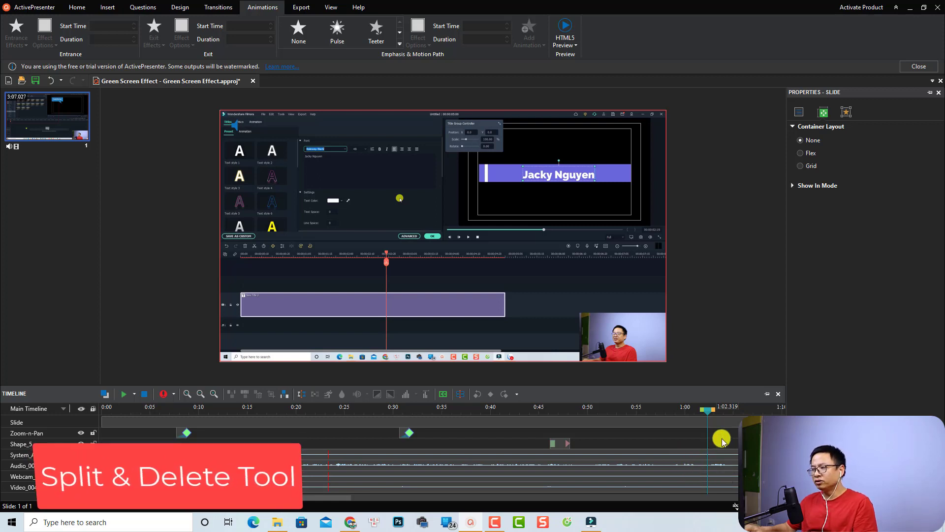
drag(722, 440, 678, 494)
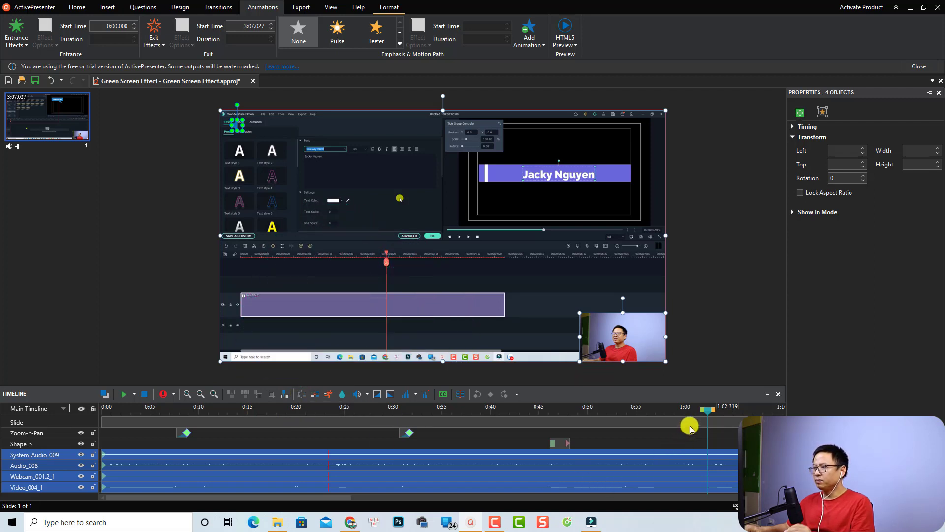
key(ctrl+alt+t)
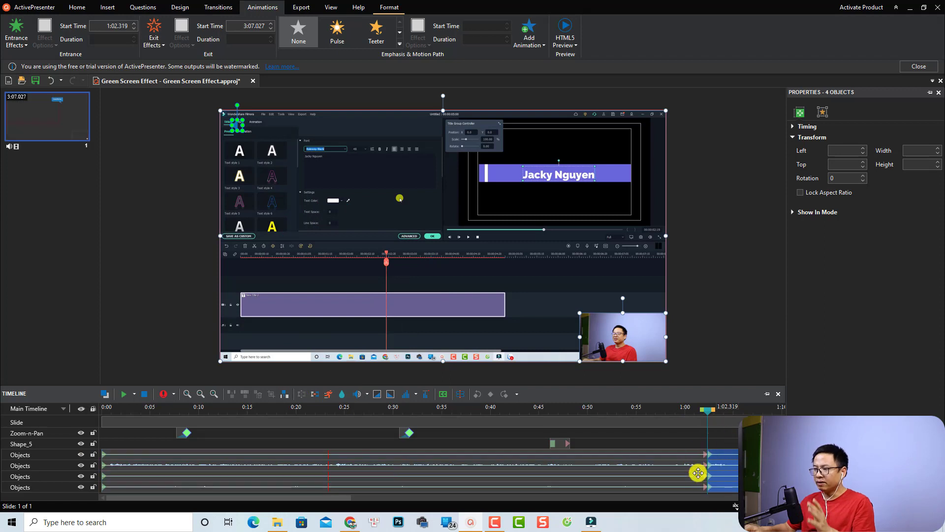
Locate the start of the unwanted section and split the system audio, audio, webcam and video clips at 0:52.751
click(606, 407)
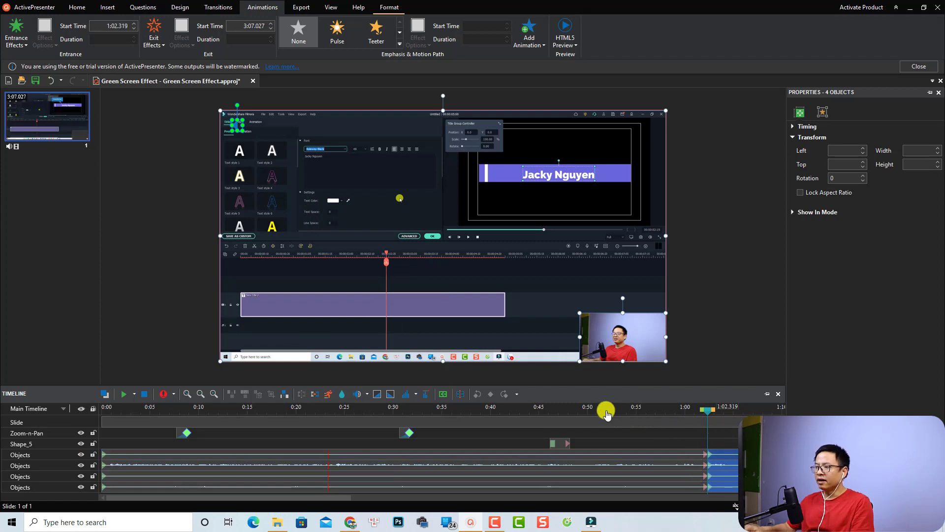
click(645, 449)
key(space)
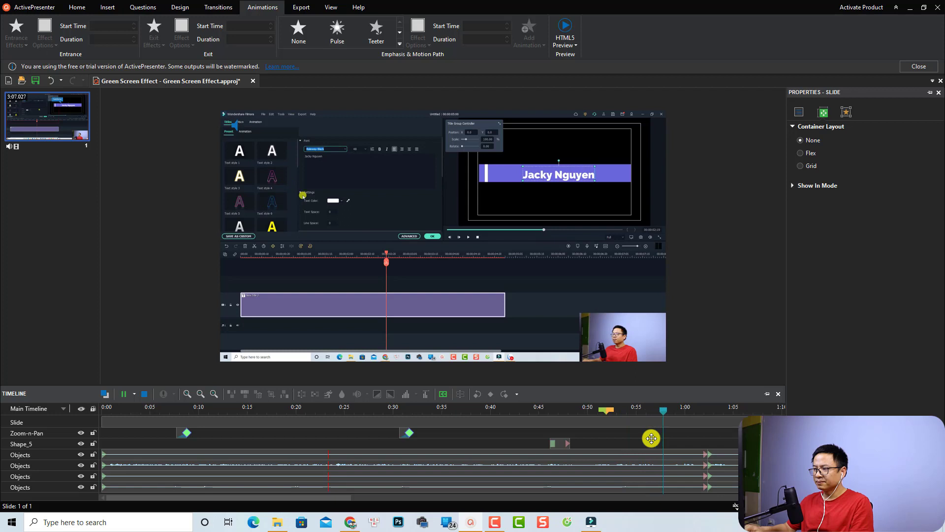
key(space)
mouse_move(612, 418)
mouse_down()
mouse_move(606, 411)
mouse_move(614, 416)
mouse_up()
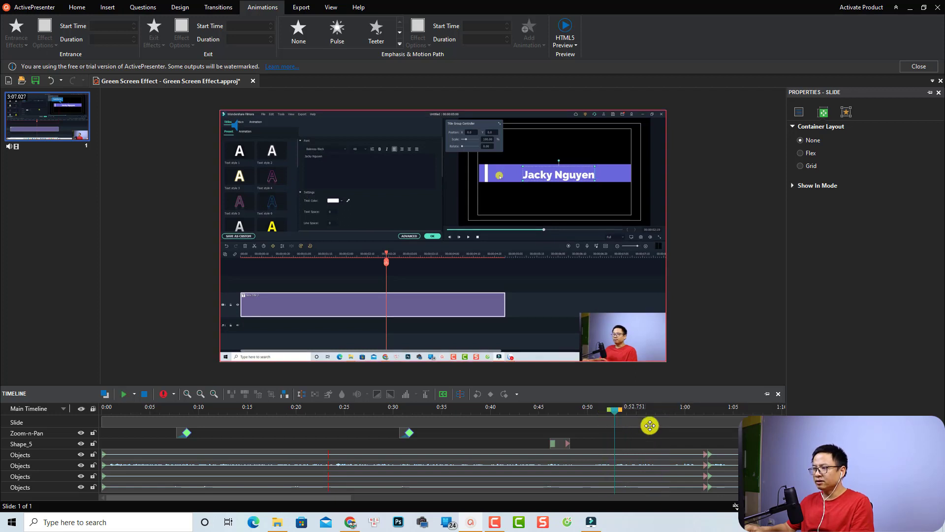
drag(665, 431, 633, 512)
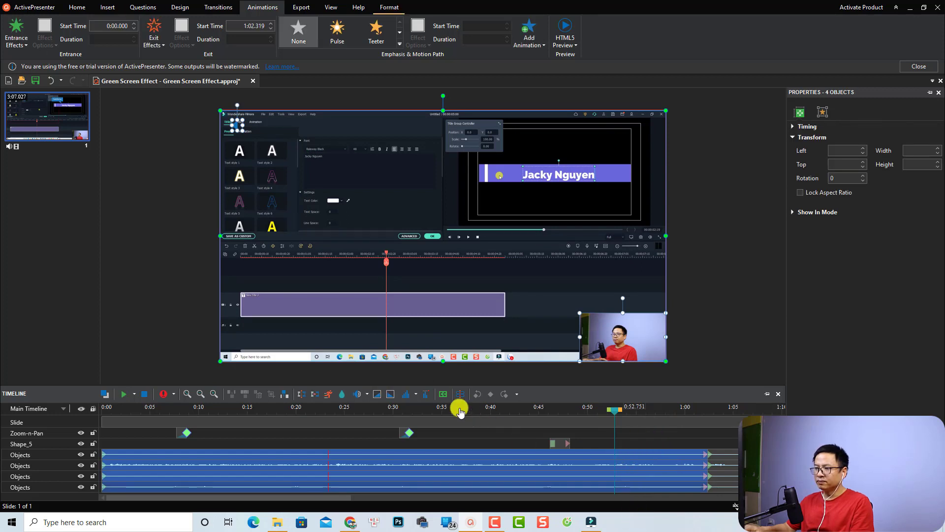
click(304, 396)
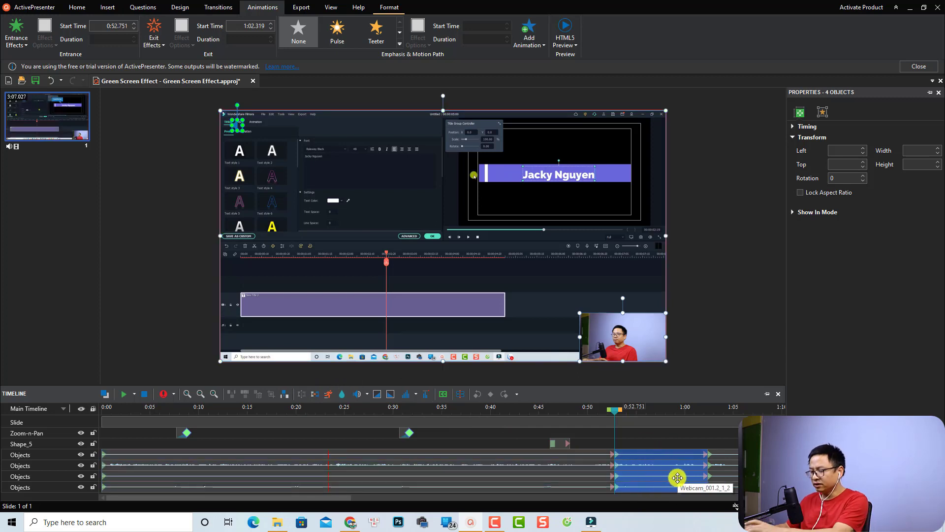
Delete the four clip segments between 0:52.751 and 1:02.319, and move the following clips back to start at 0:52.751
key(Delete)
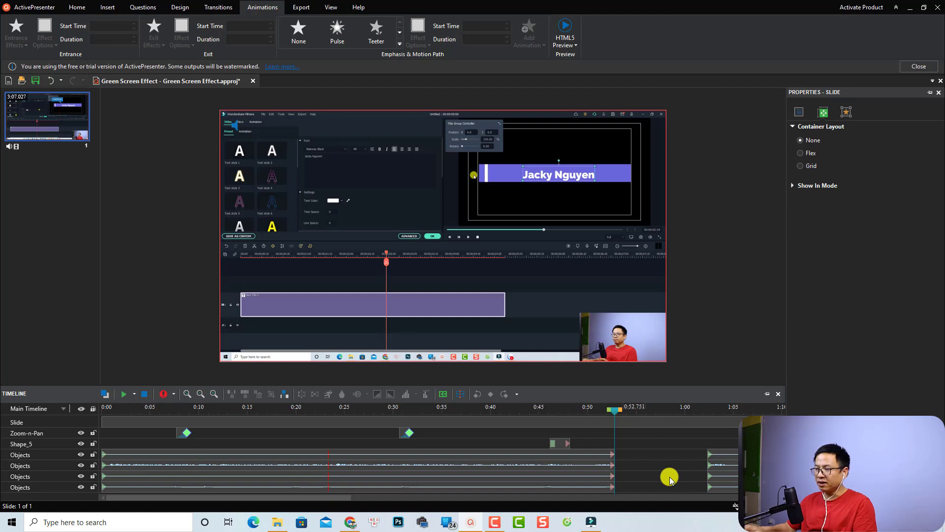
drag(758, 434, 612, 493)
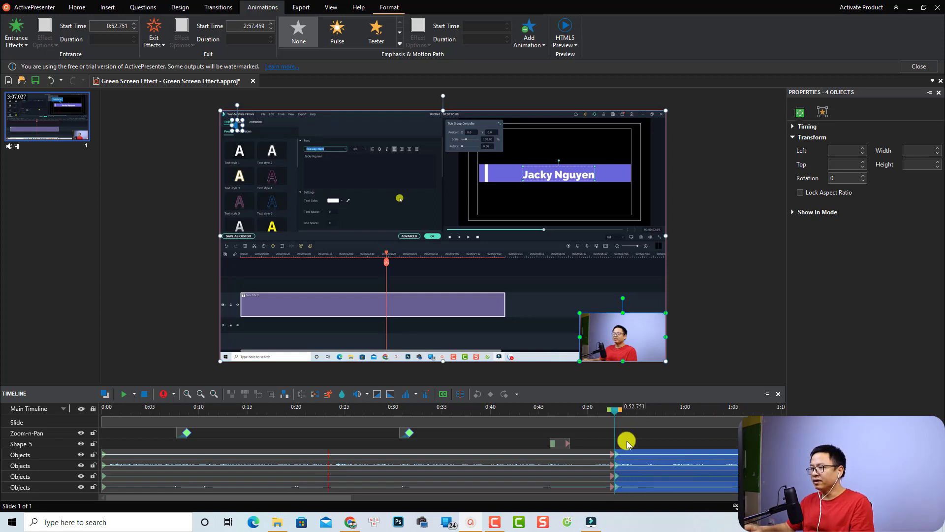
Play the timeline from about 0:51.1 to check the join after the cut
click(606, 413)
click(628, 433)
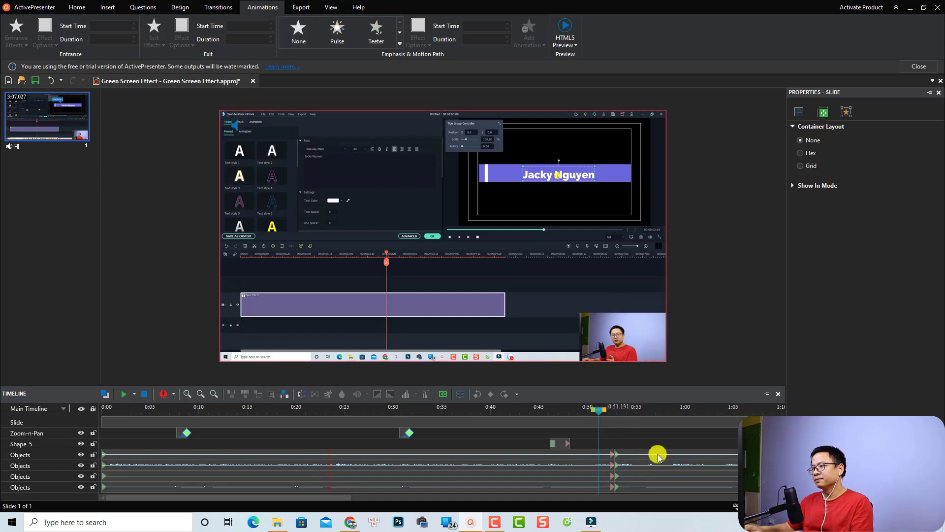
key(space)
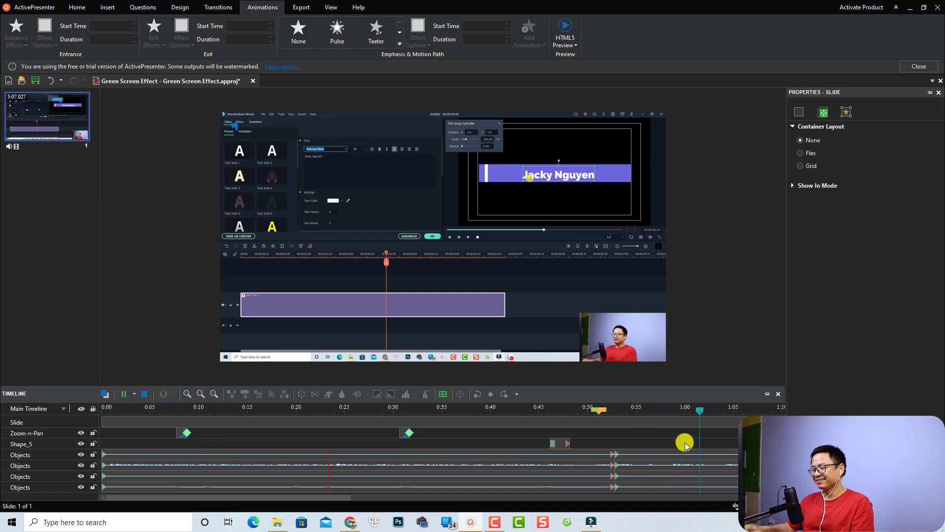
scroll(704, 454, down, 2)
scroll(705, 458, down, 2)
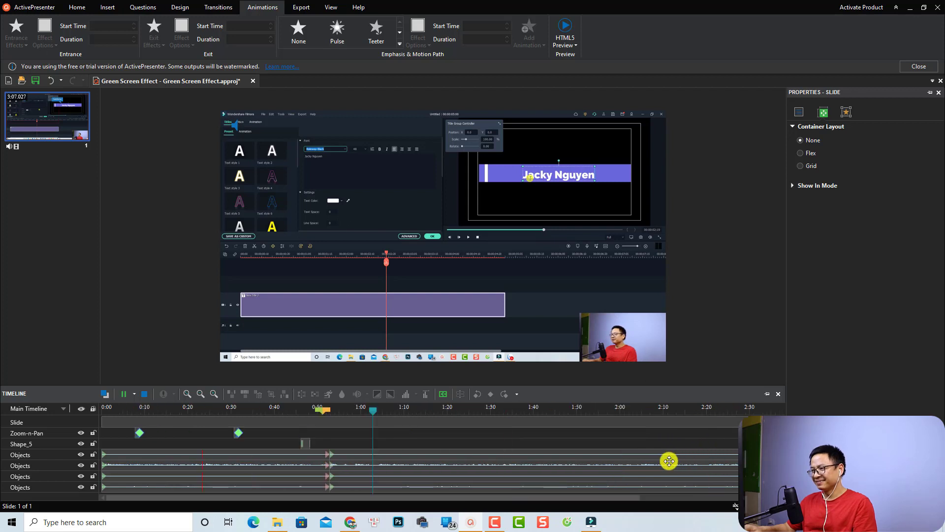
Delete the time range from 0:52.751 to about 1:03.8 from the system audio, audio, webcam and video clips
click(385, 411)
click(378, 413)
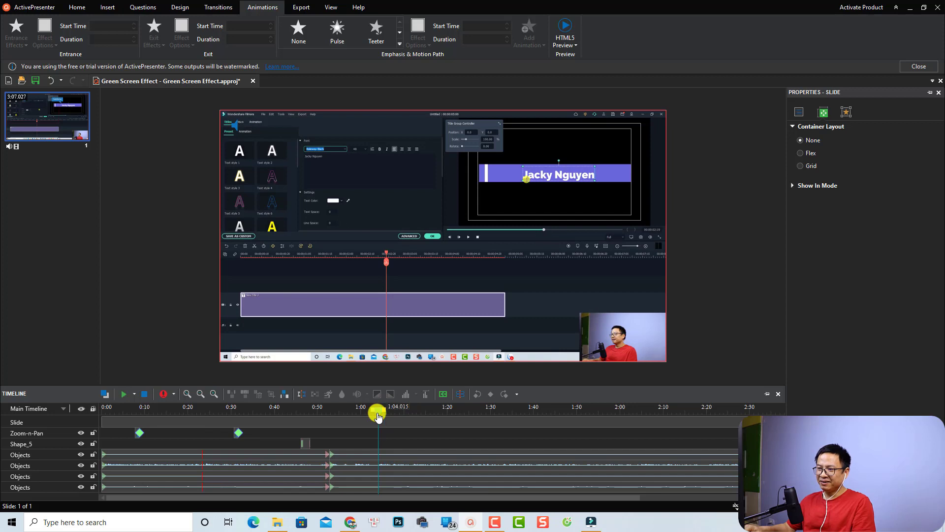
drag(358, 434, 346, 514)
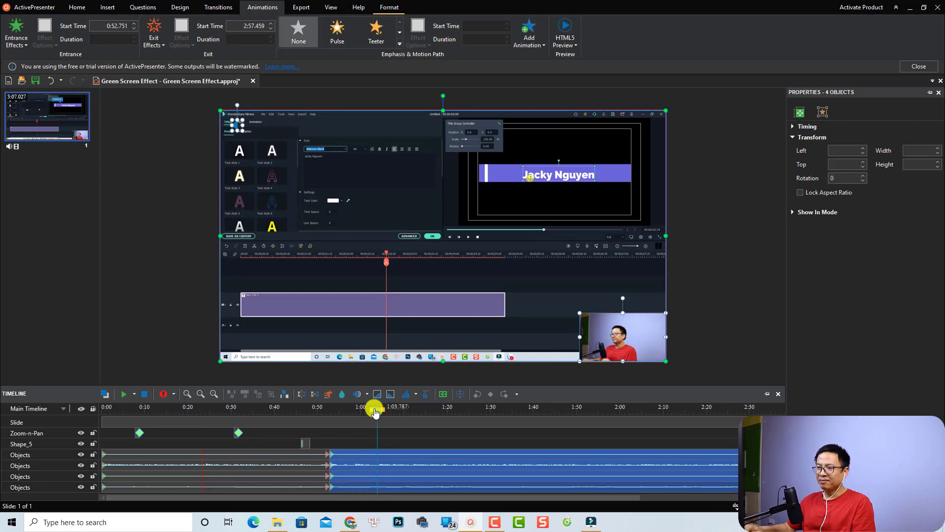
drag(372, 414, 360, 414)
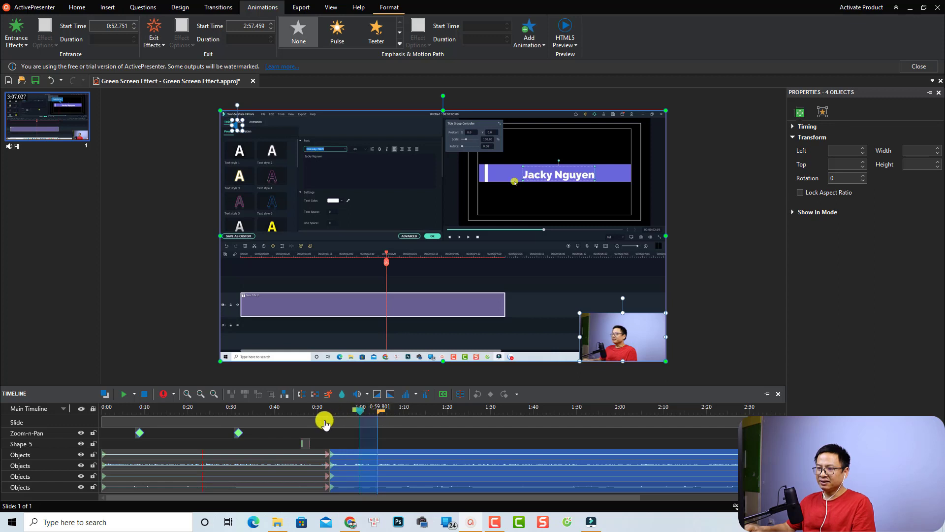
drag(321, 422, 315, 425)
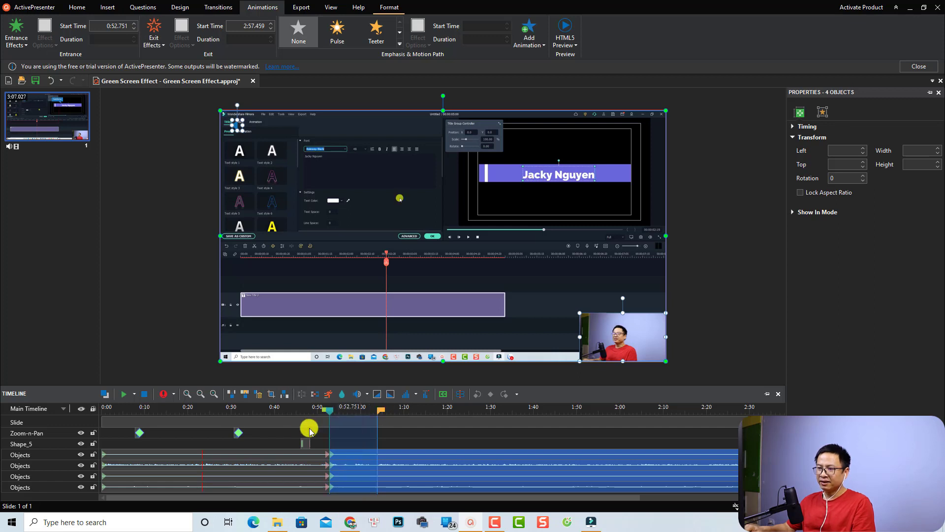
click(257, 395)
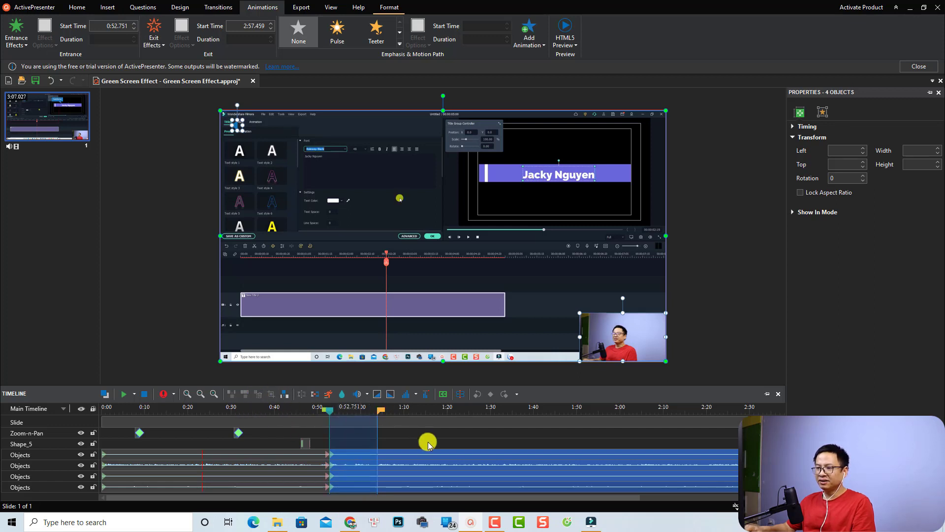
Play the timeline from about 0:50 to check the result of the range deletion
click(365, 434)
click(318, 412)
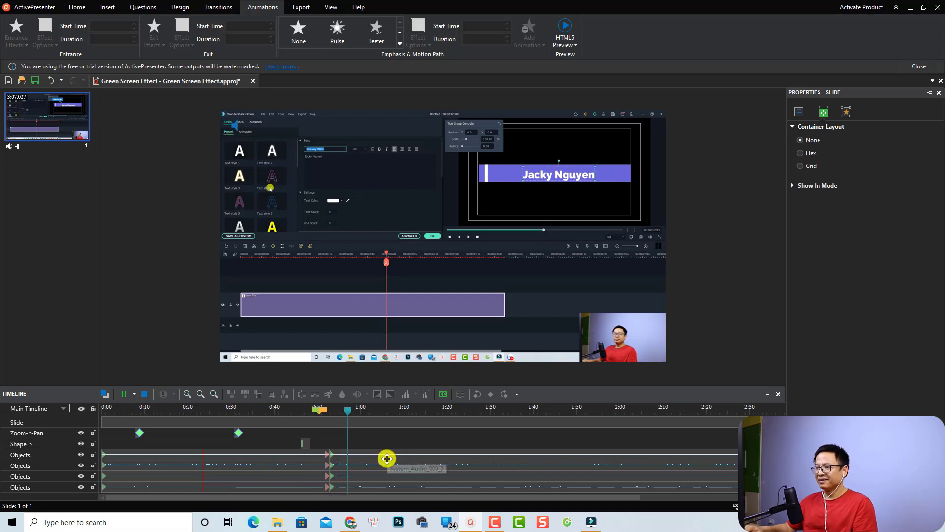
scroll(387, 458, down, 1)
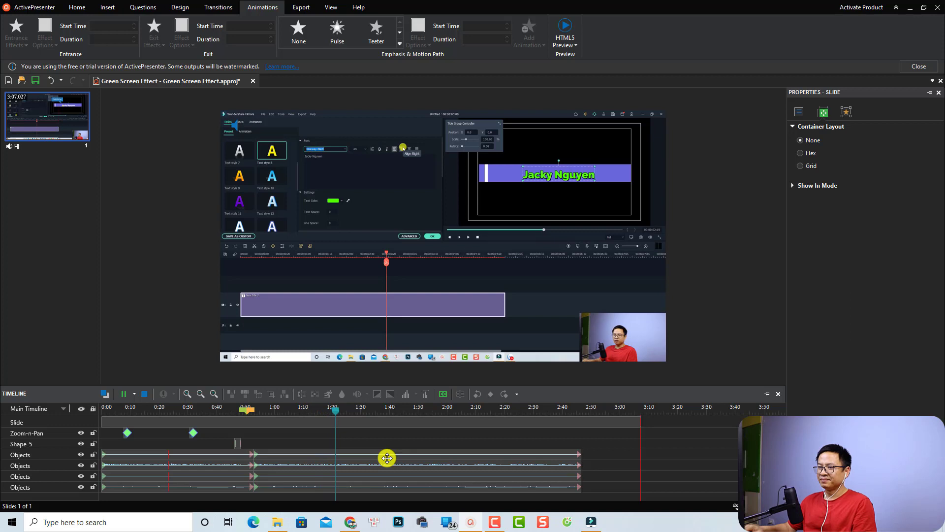
key(space)
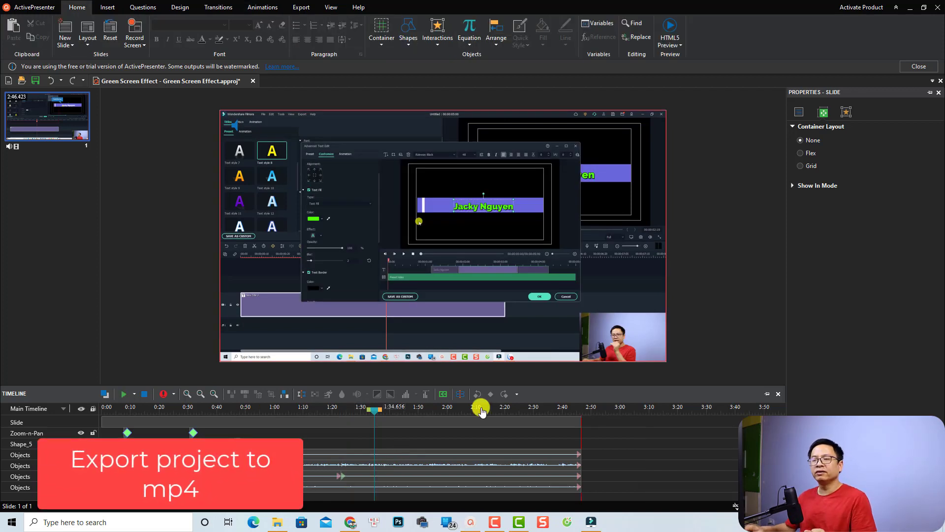
Open the video export settings and set the output file to Example 2.mp4 on the Desktop
click(301, 8)
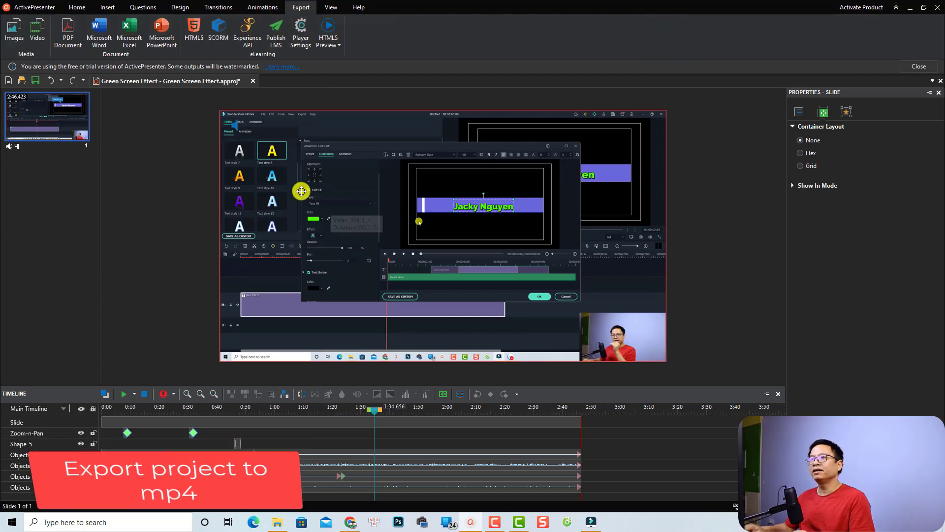
click(38, 29)
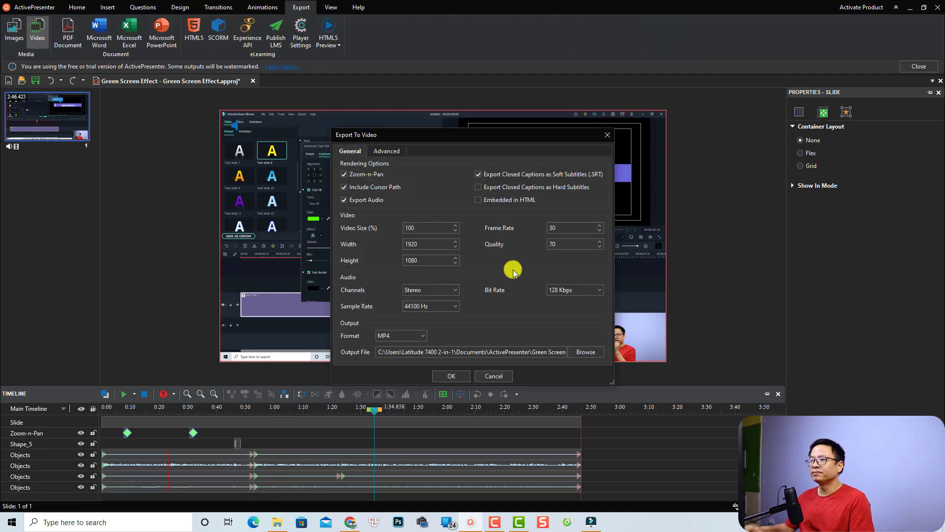
click(586, 353)
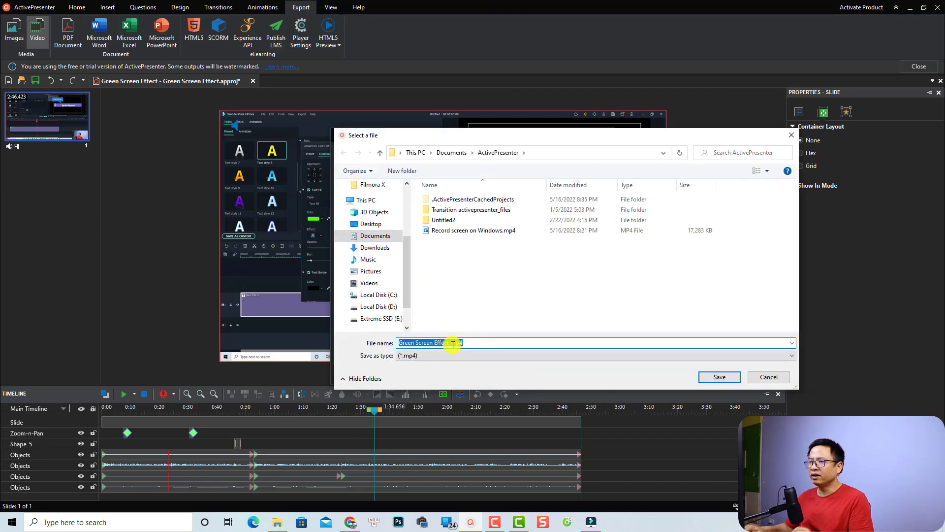
click(374, 224)
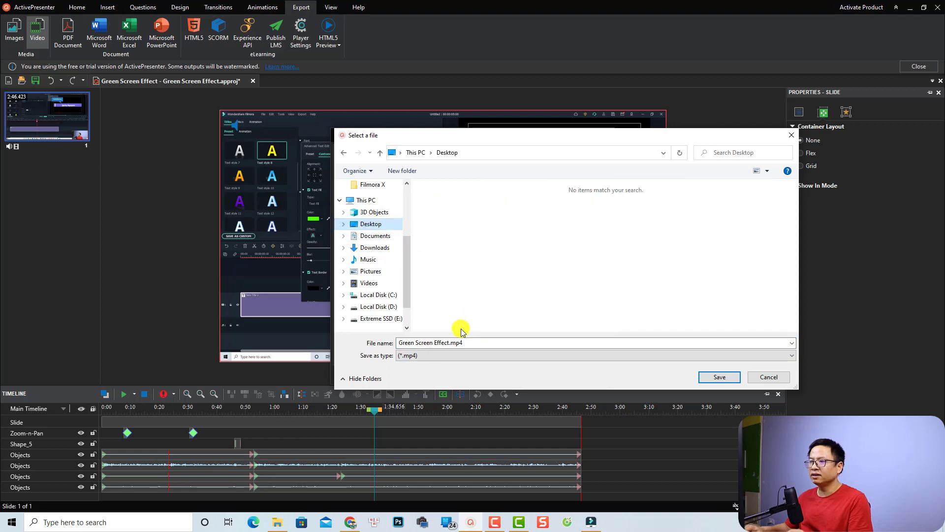
drag(399, 342, 449, 342)
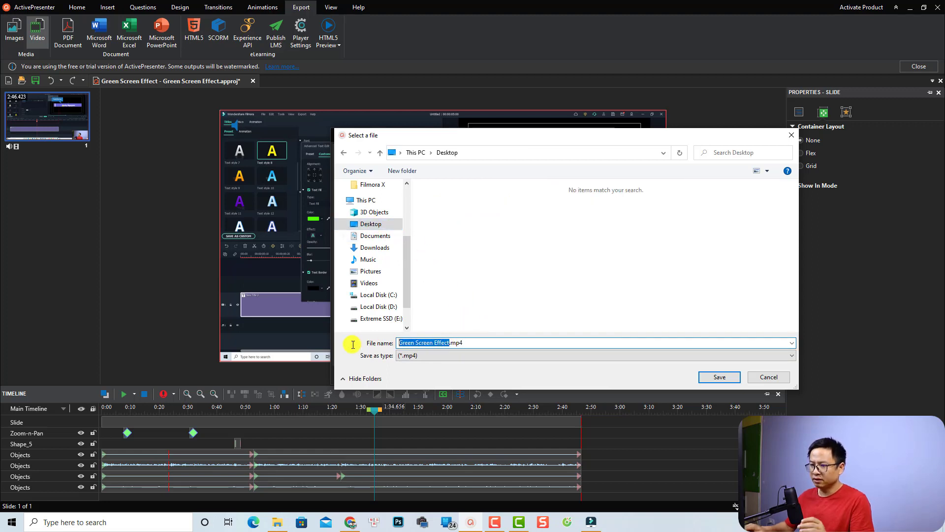
text(Example)
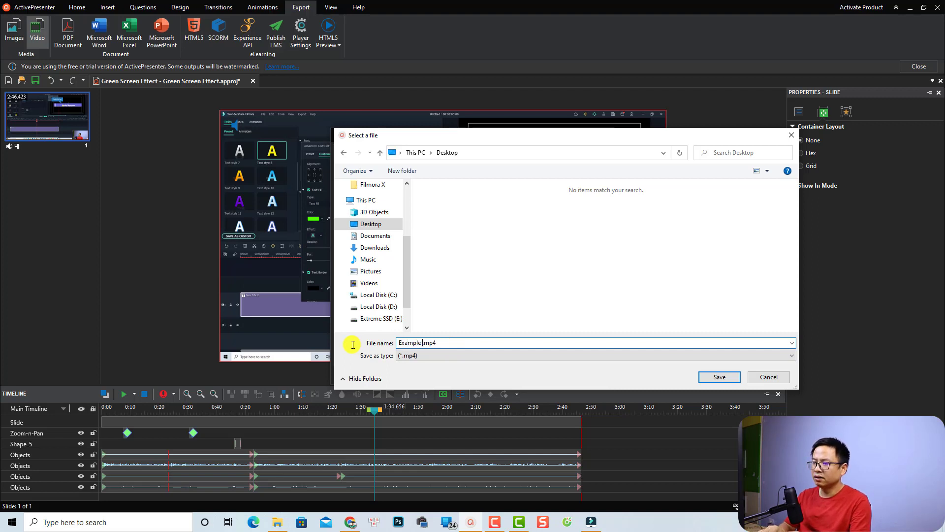
text( 2)
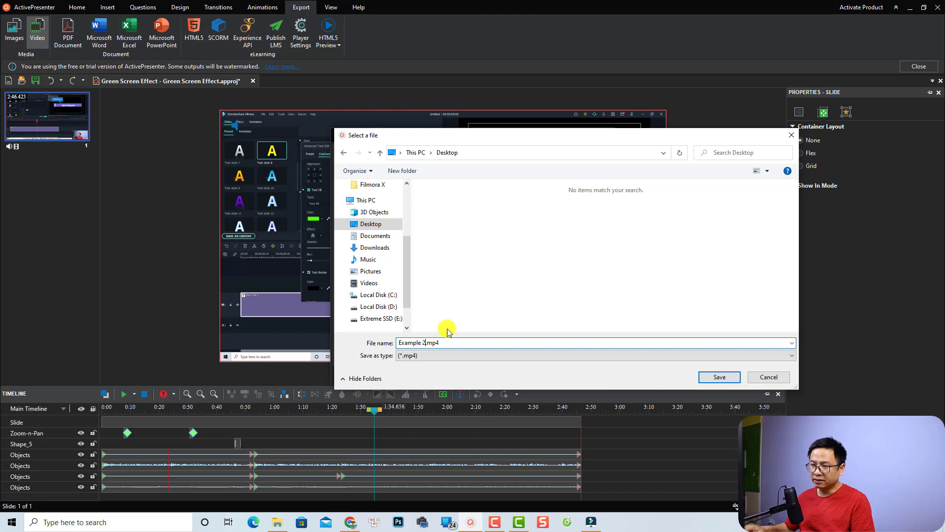
click(719, 378)
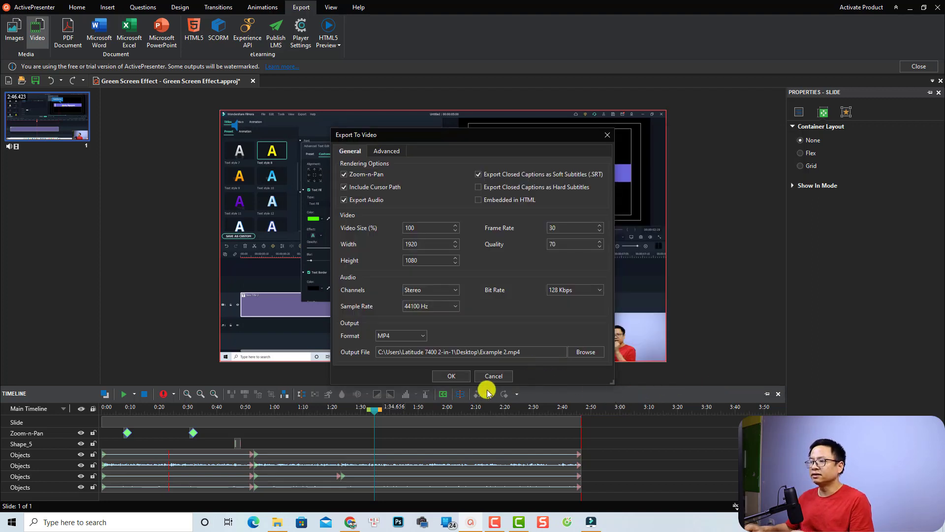